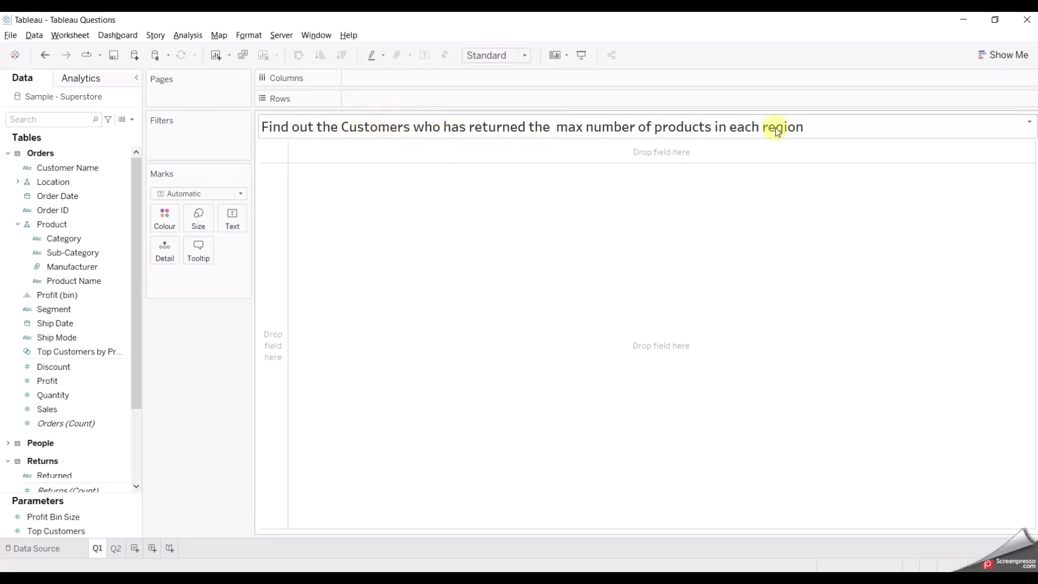
Find the Region and Customer Name fields and add both to the rows, with Region first.
left_click(21, 119)
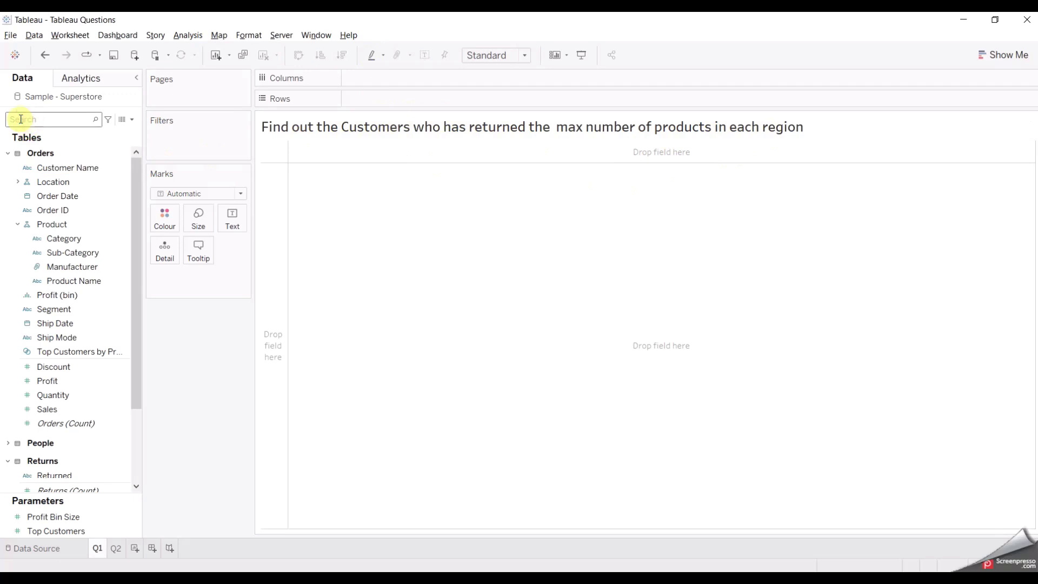
type("region")
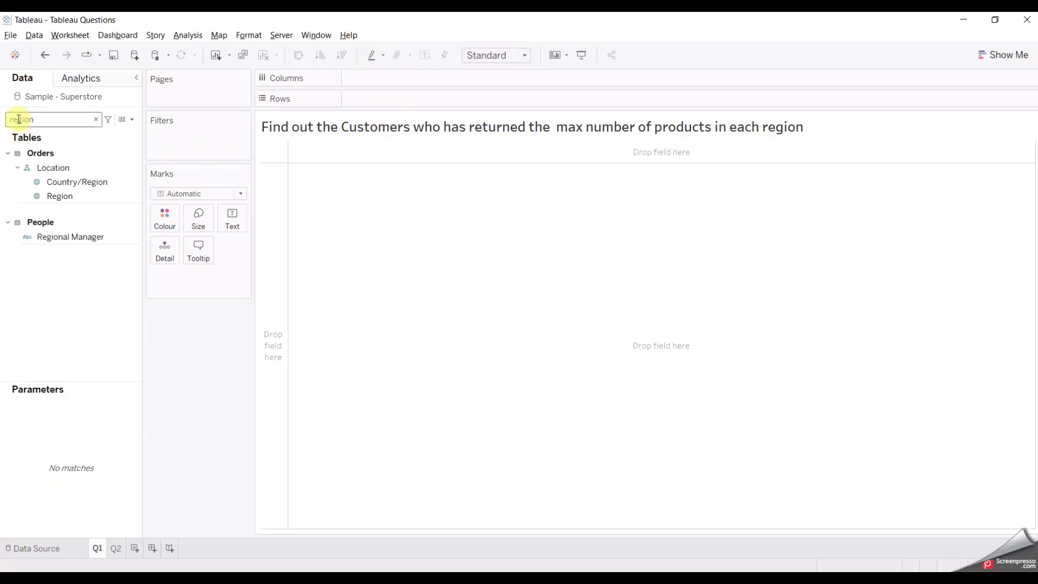
left_click_drag(60, 196, 379, 98)
left_click(96, 119)
type("cust")
left_click_drag(93, 167, 484, 98)
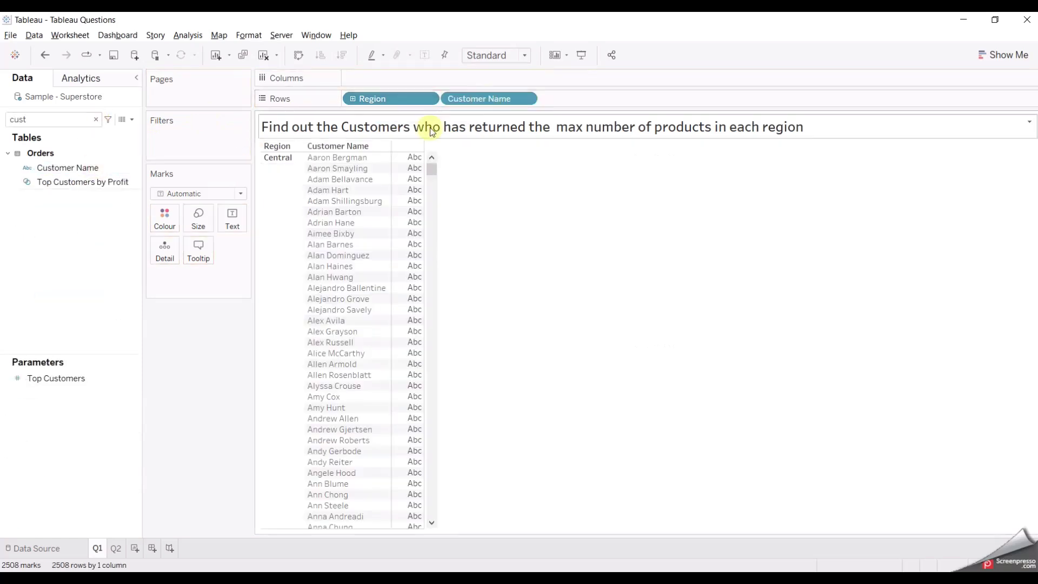
left_click(96, 120)
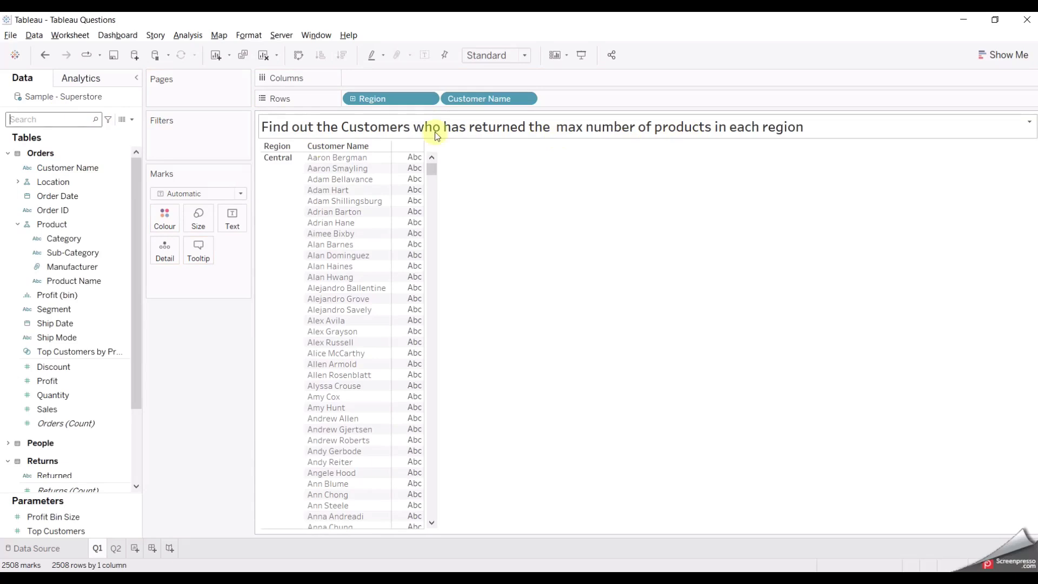
Show the distinct count of Product Name as text for each customer and sort the customers in descending order.
left_click(87, 119)
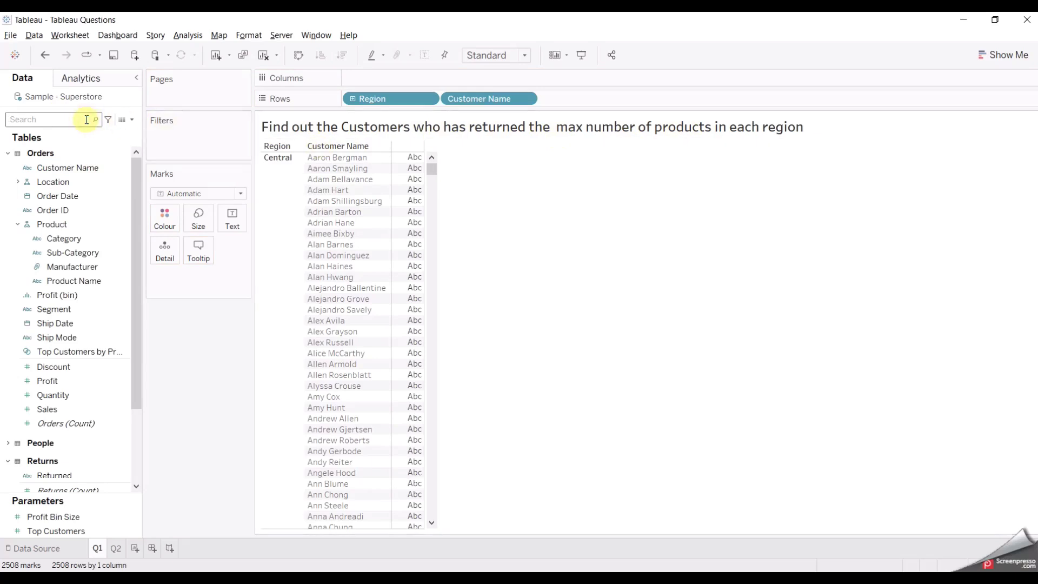
left_click_drag(109, 281, 235, 218)
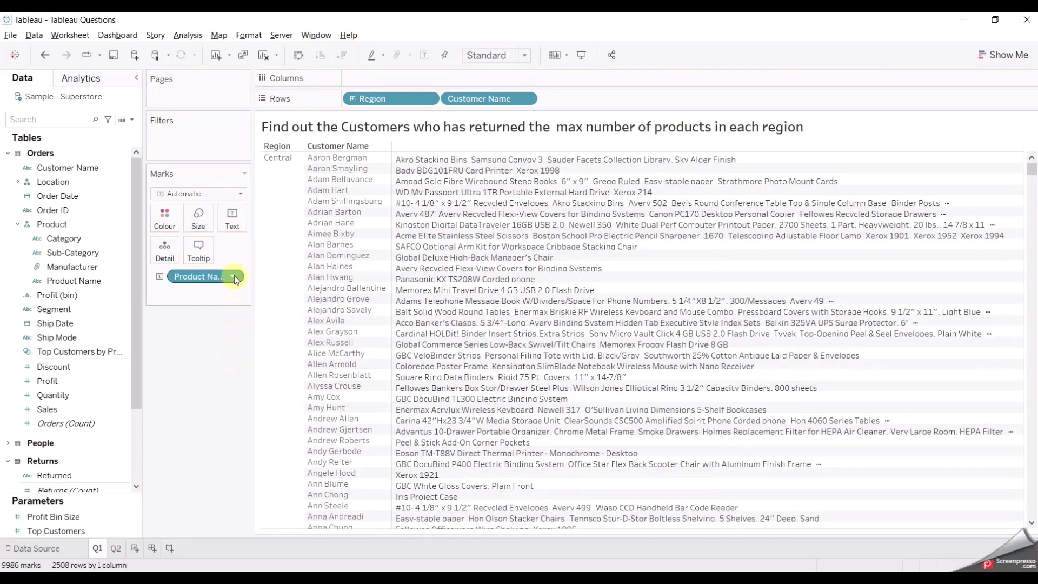
right_click(233, 276)
mouse_move(258, 429)
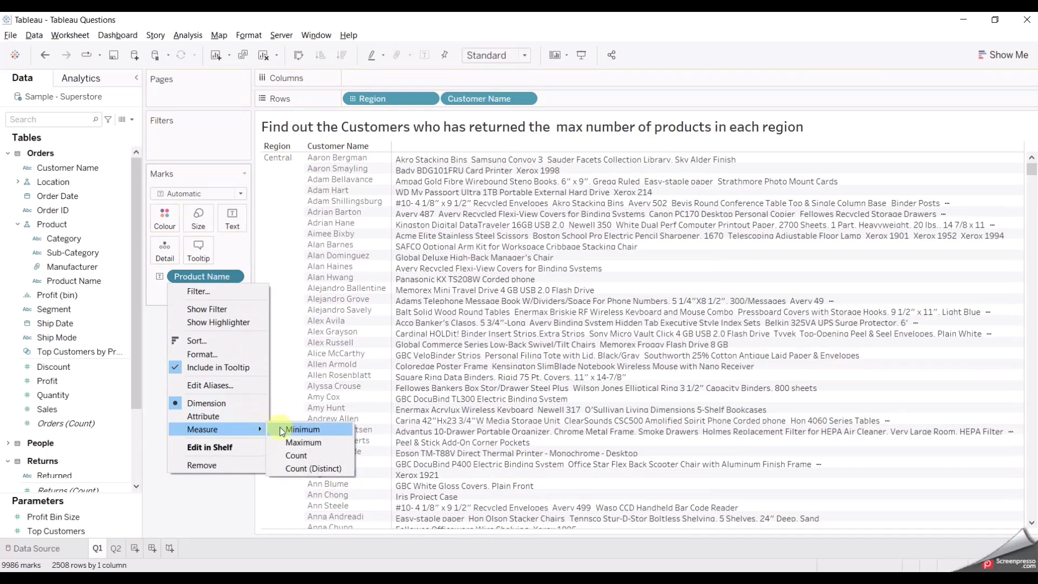
left_click(319, 469)
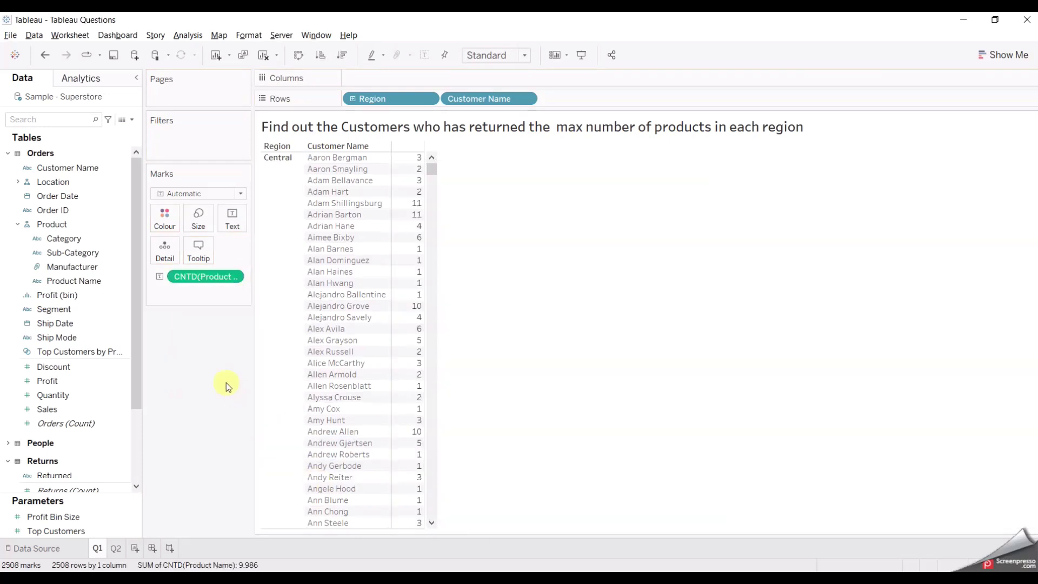
left_click(339, 54)
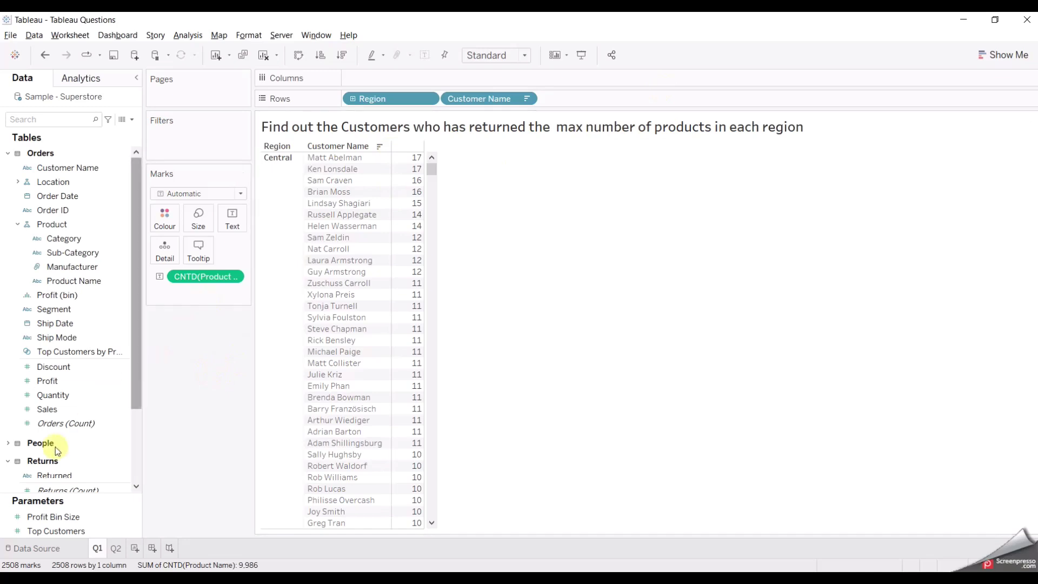
Filter the view on the Returned field, keeping only Yes.
left_click(66, 475)
left_click_drag(66, 475, 186, 129)
left_click(409, 212)
left_click(524, 463)
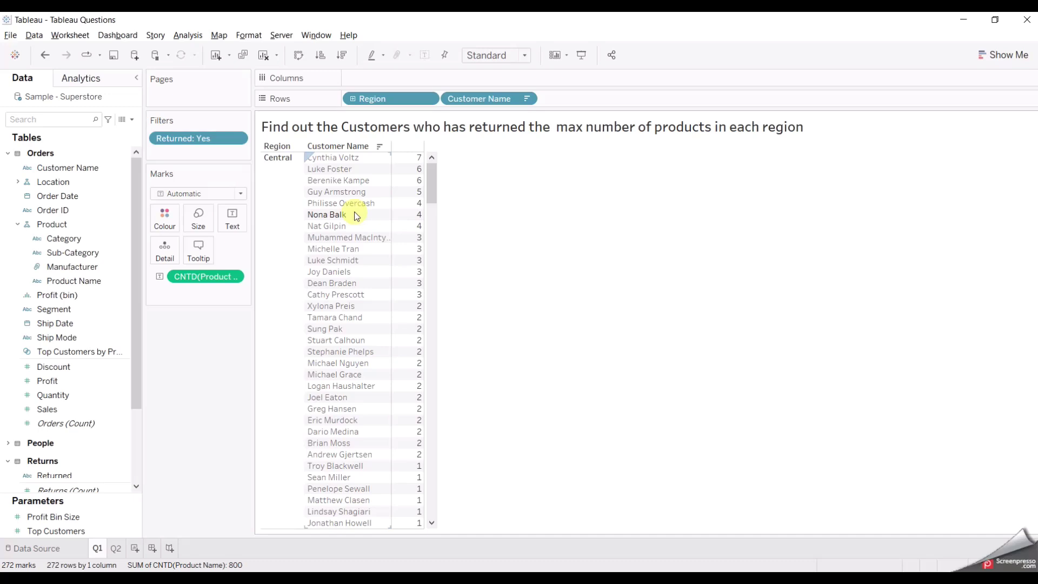
Create a calculated field with the formula INDEX(), keeping the default field name.
left_click(136, 124)
left_click(125, 130)
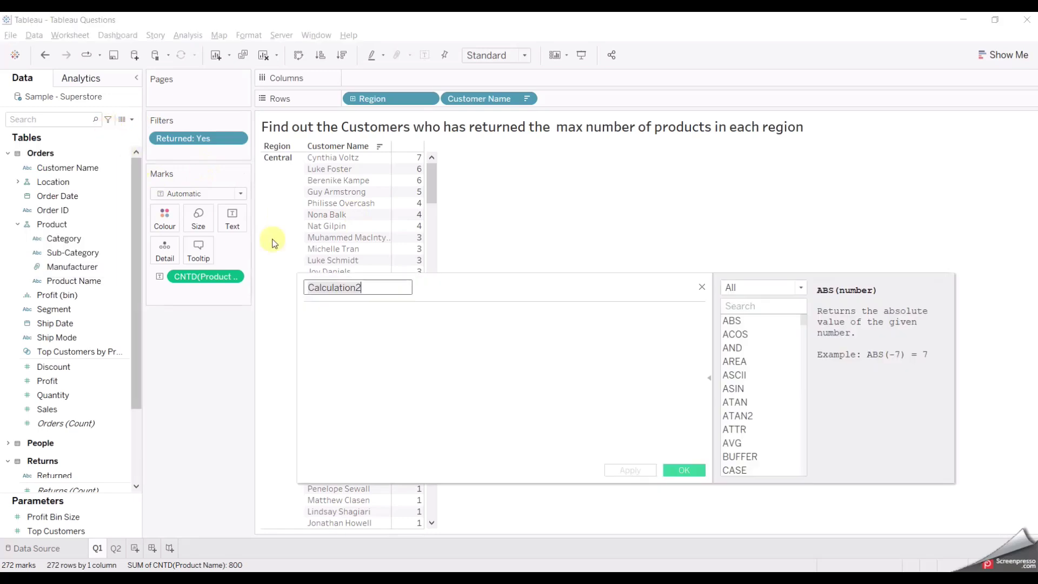
left_click(311, 325)
type("index")
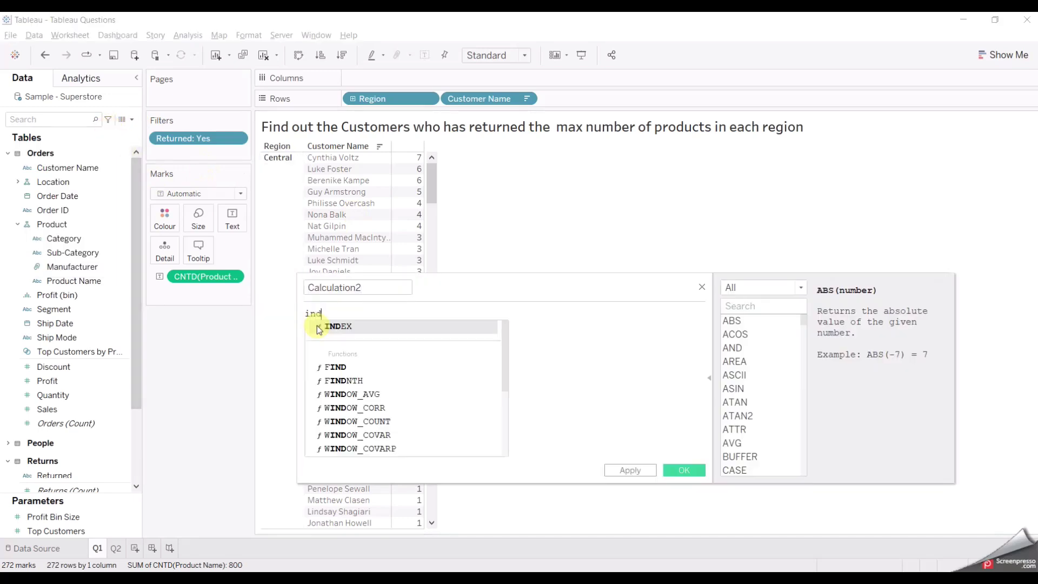
left_click(318, 328)
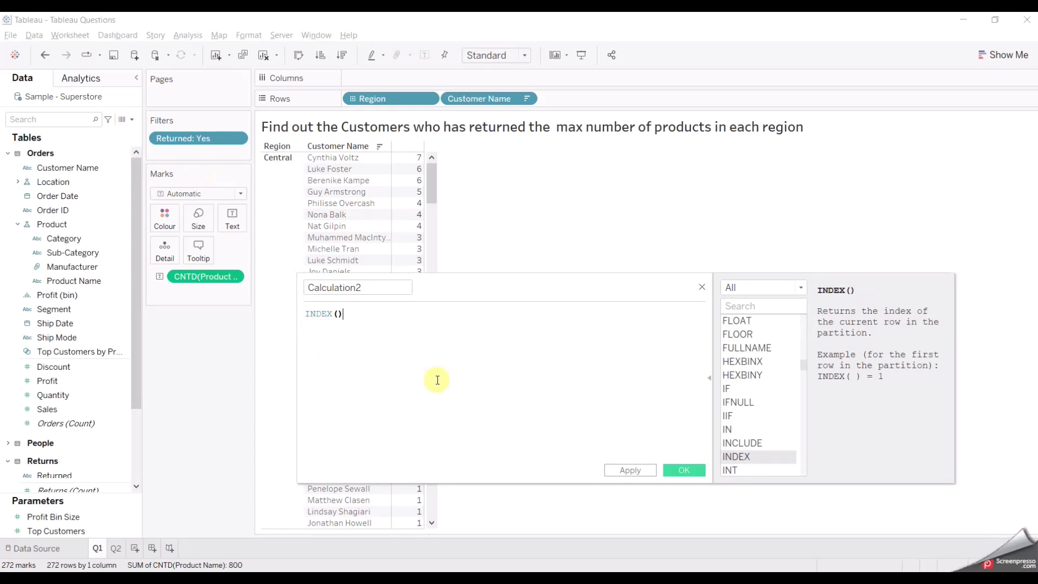
left_click(683, 474)
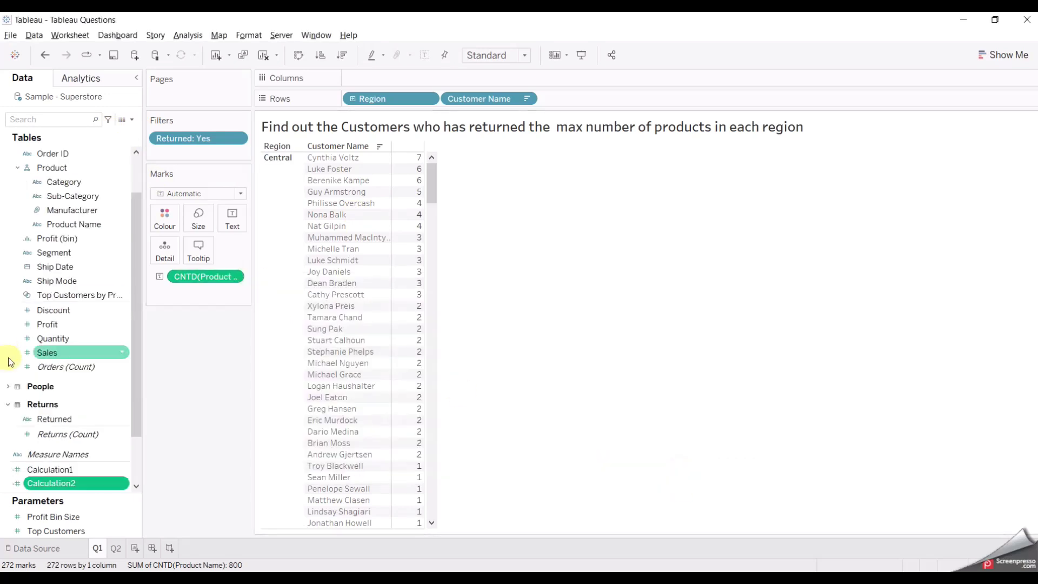
Add Calculation2 to the rows after Customer Name, make it discrete and compute it using Customer Name.
left_click_drag(55, 482, 608, 98)
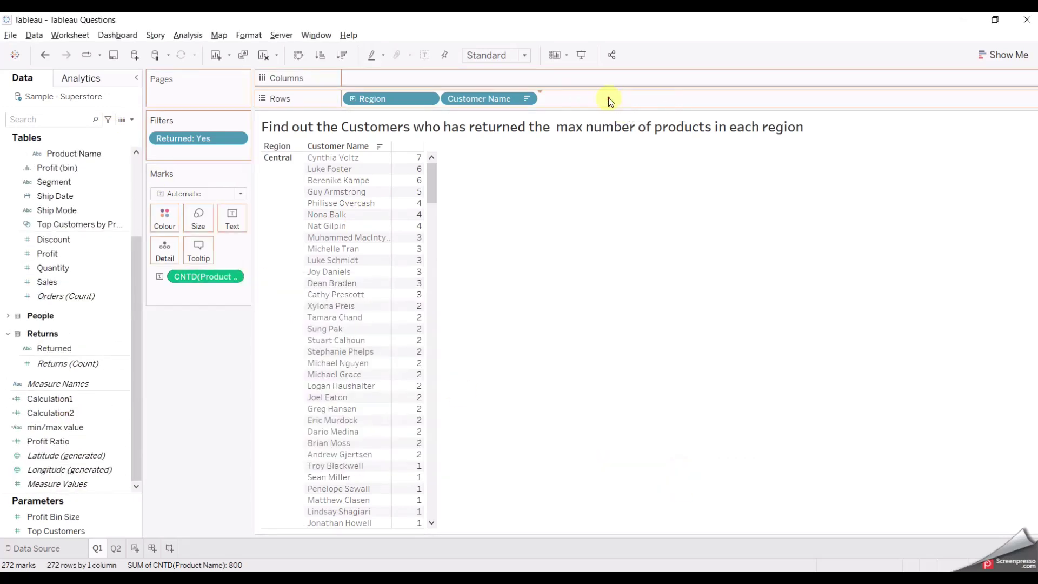
left_click(627, 99)
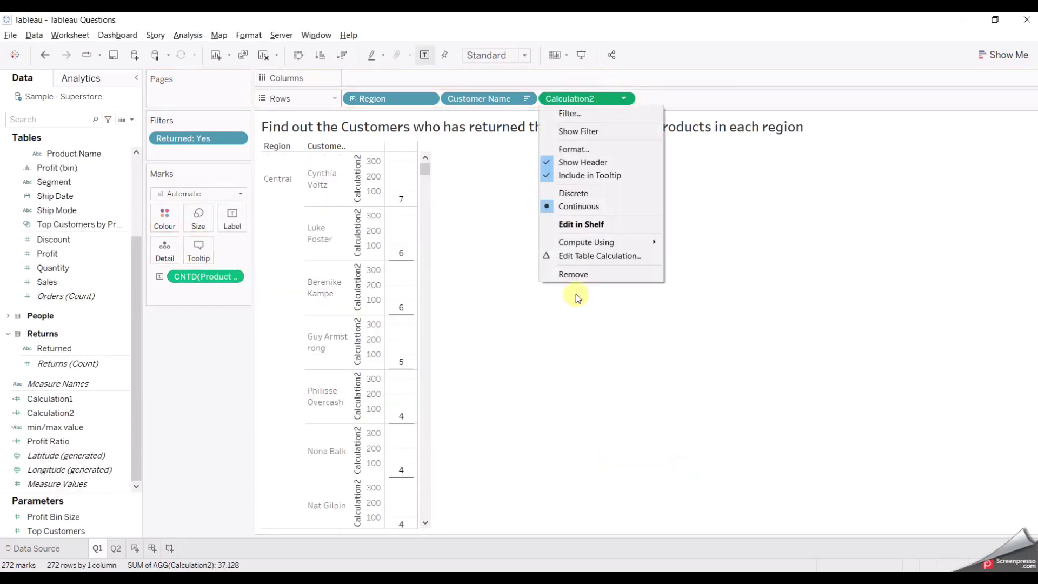
left_click(597, 196)
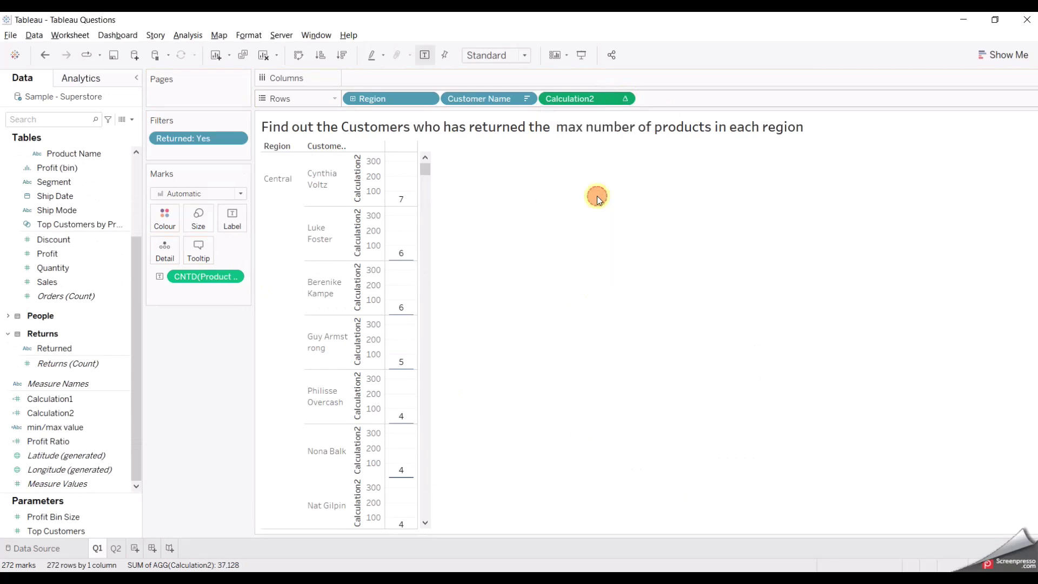
left_click(624, 100)
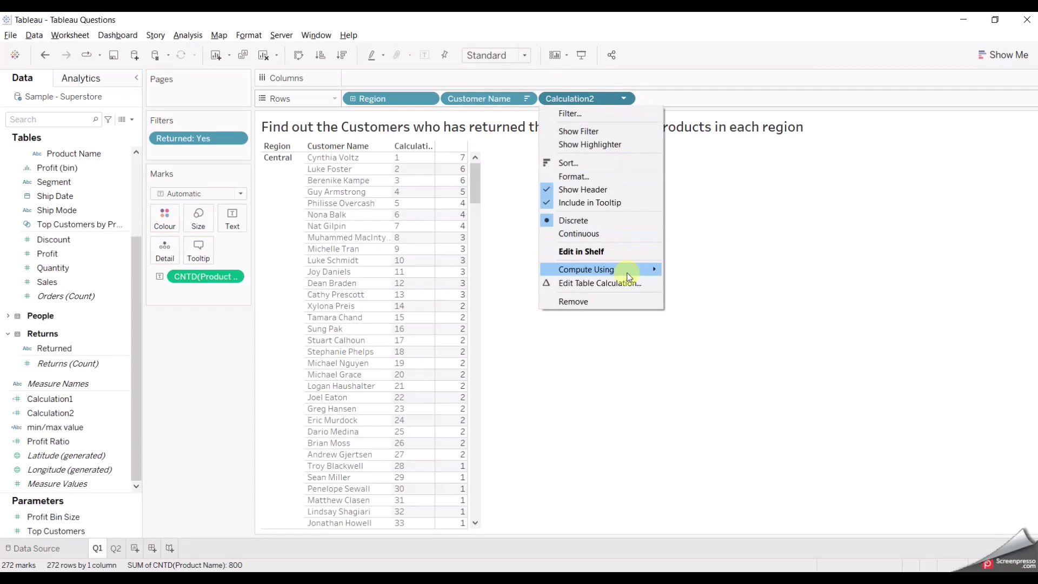
mouse_move(638, 270)
left_click(694, 333)
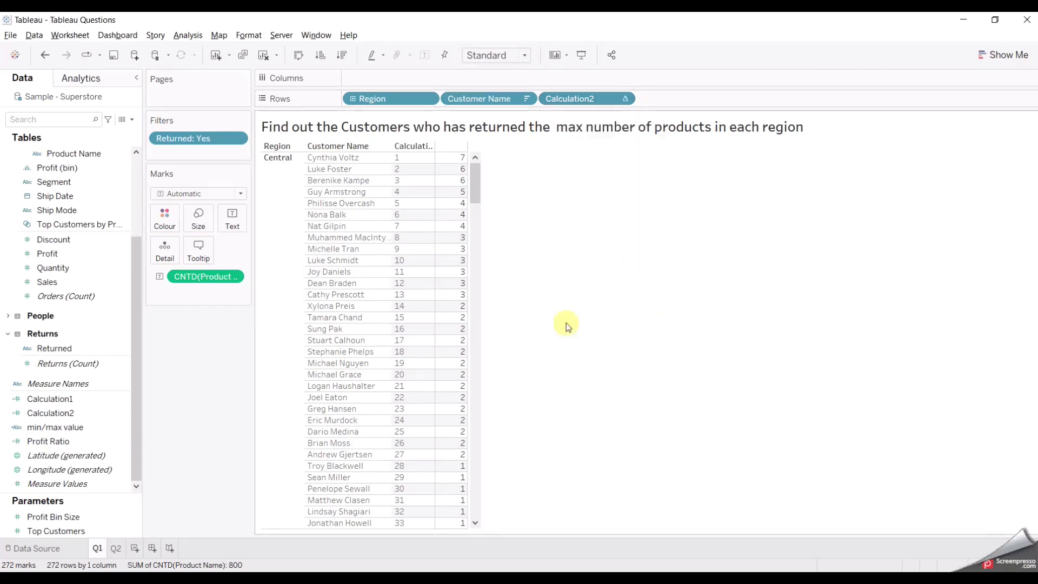
Filter the view on Calculation2 to keep only value 1, and hide the Calculation2 header in the table.
left_click_drag(482, 193, 479, 211)
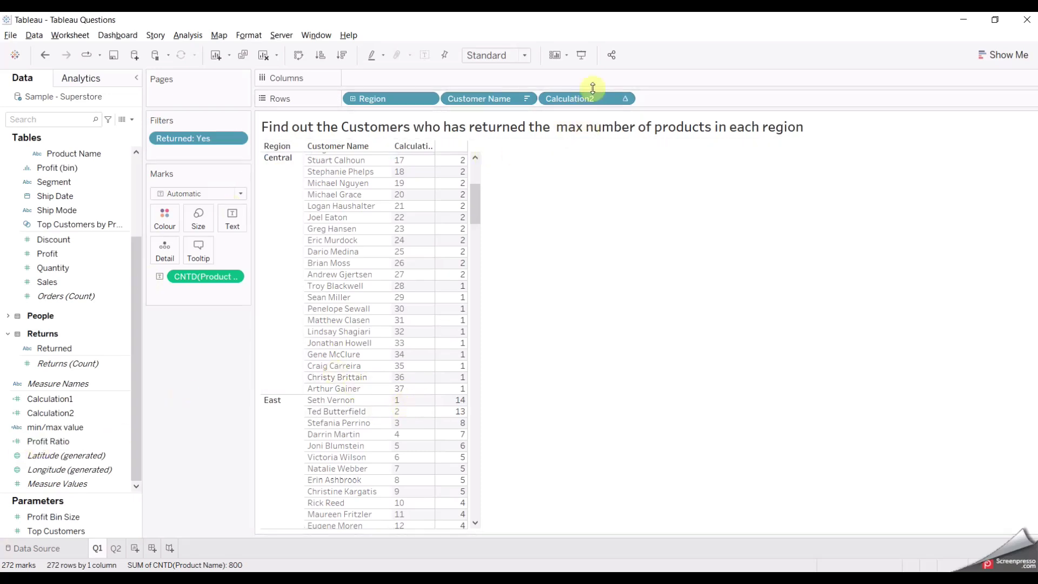
left_click_drag(589, 100, 207, 162)
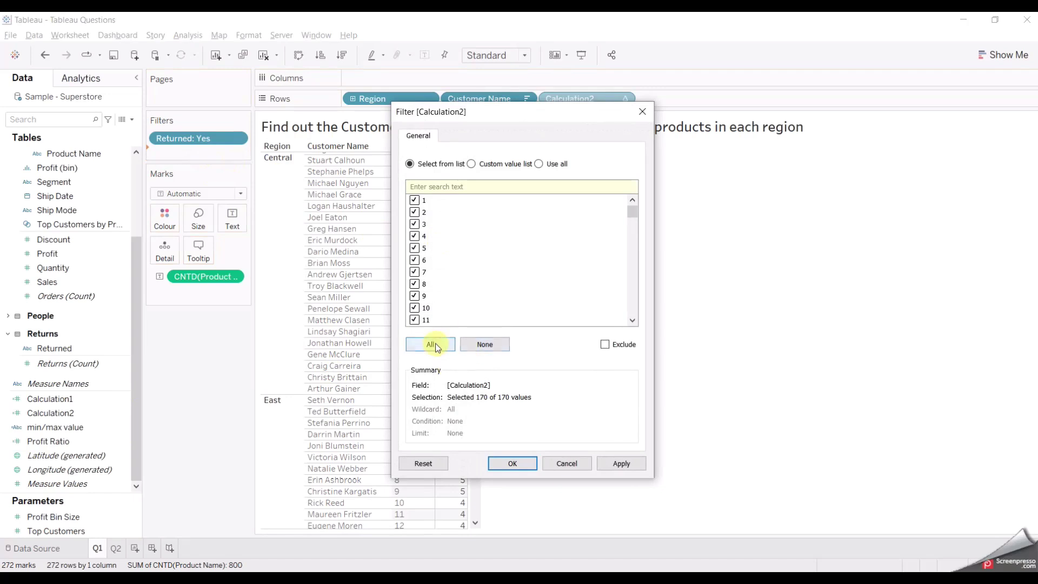
left_click(483, 345)
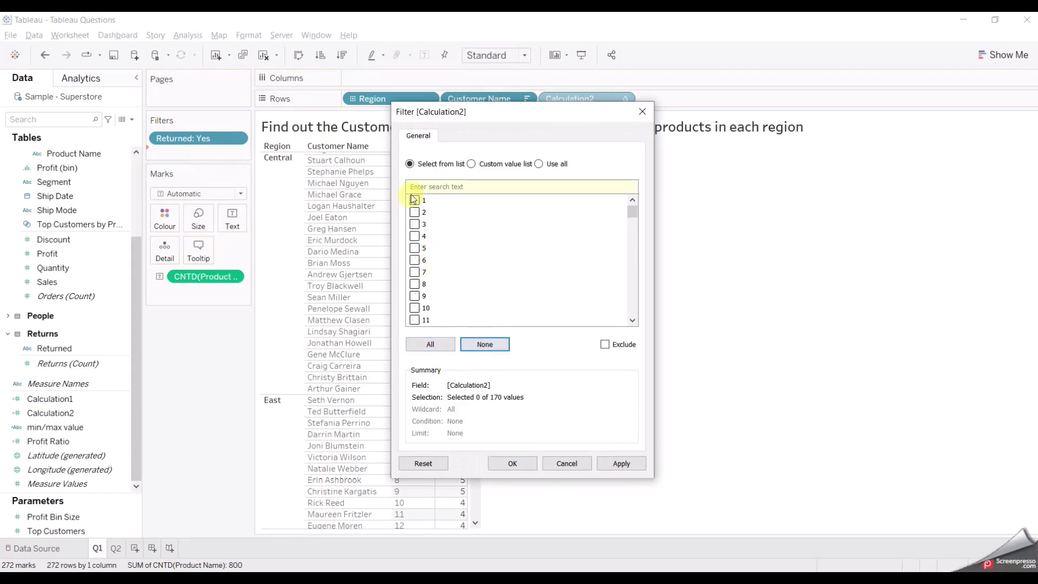
left_click(414, 201)
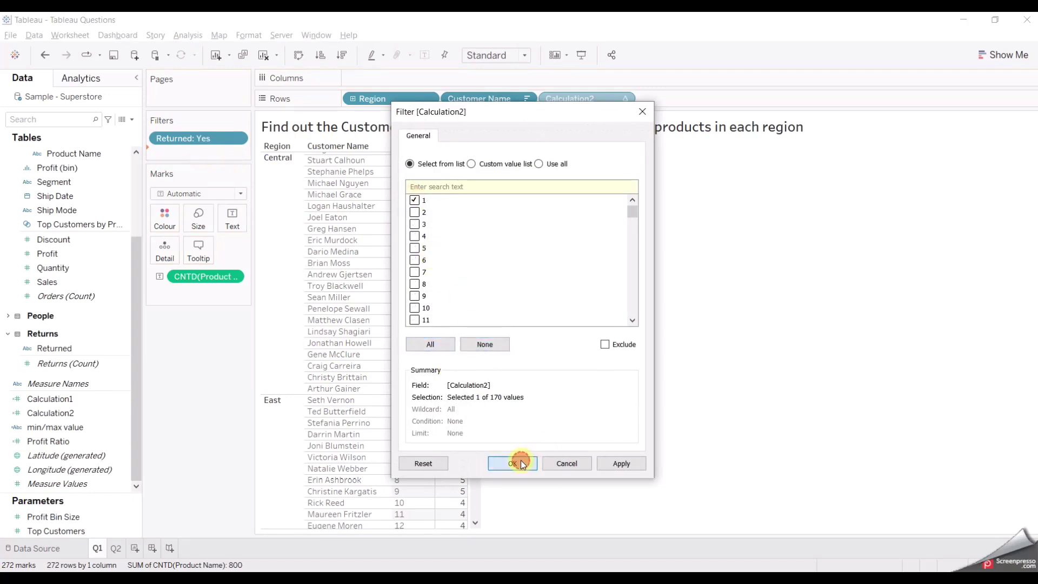
left_click(512, 463)
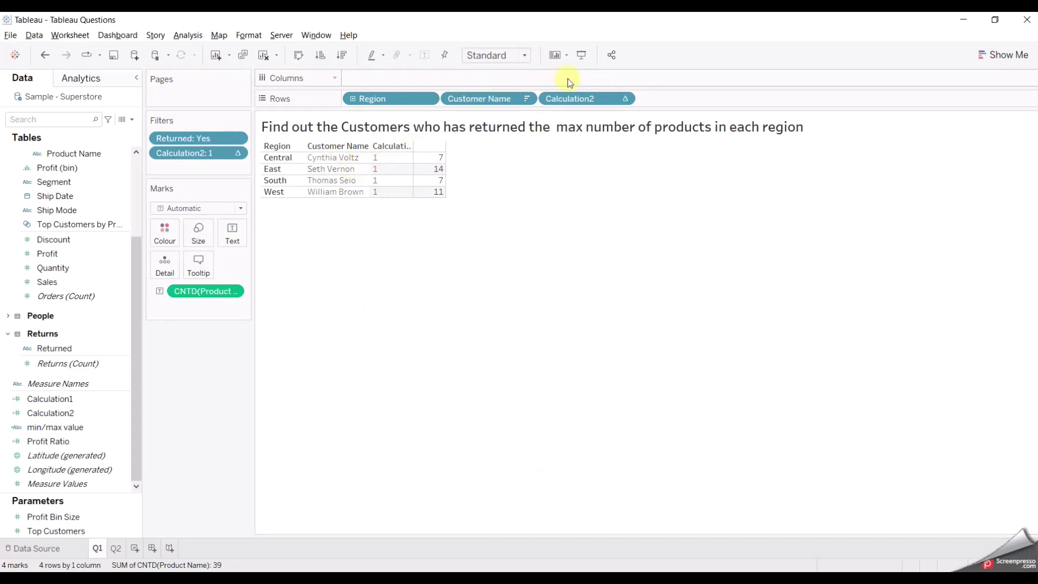
mouse_move(435, 192)
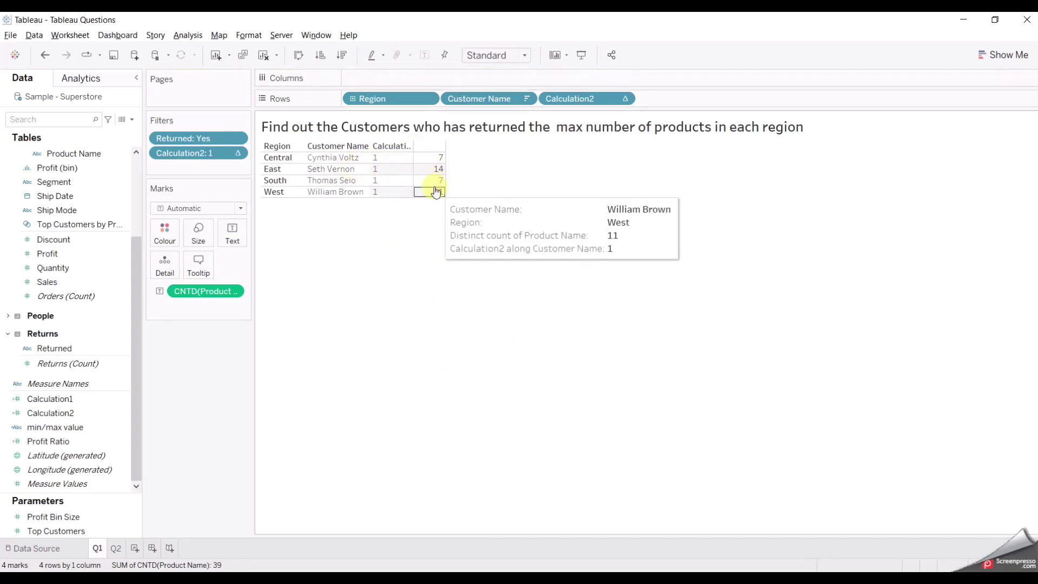
left_click(621, 100)
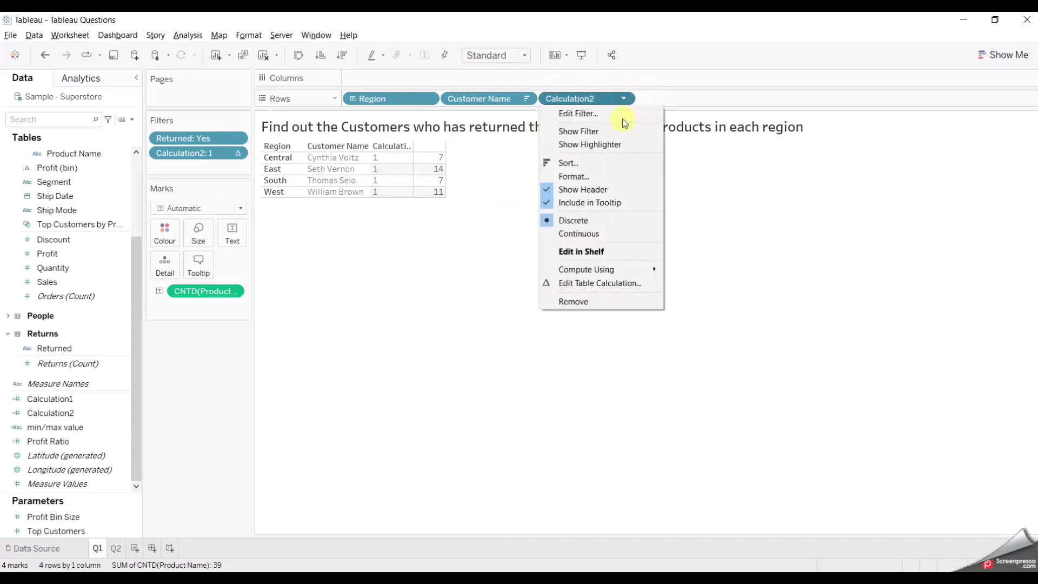
left_click(596, 190)
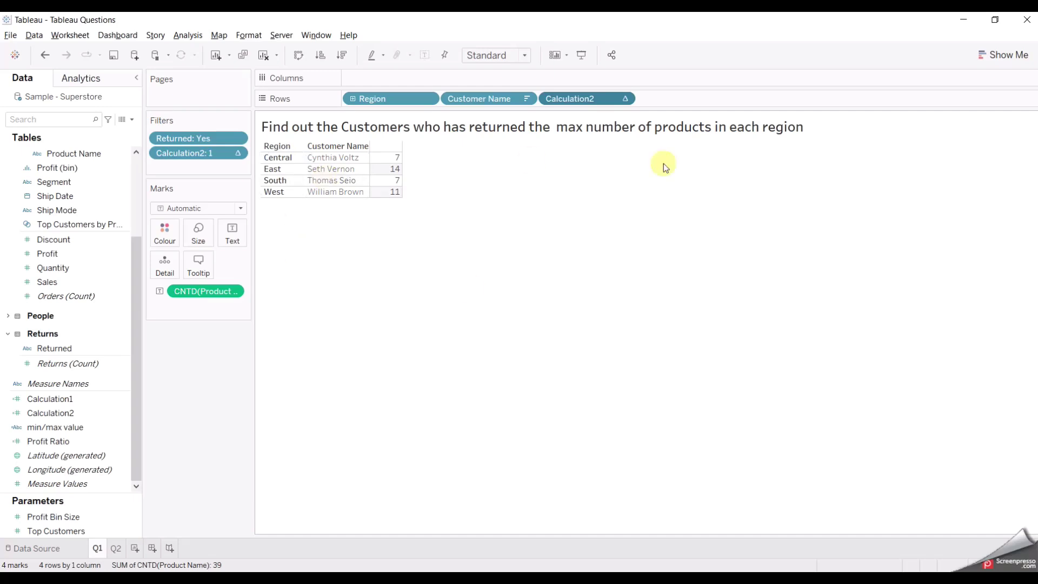
Remove Calculation2 from both the rows and the filters.
left_click_drag(606, 102, 646, 32)
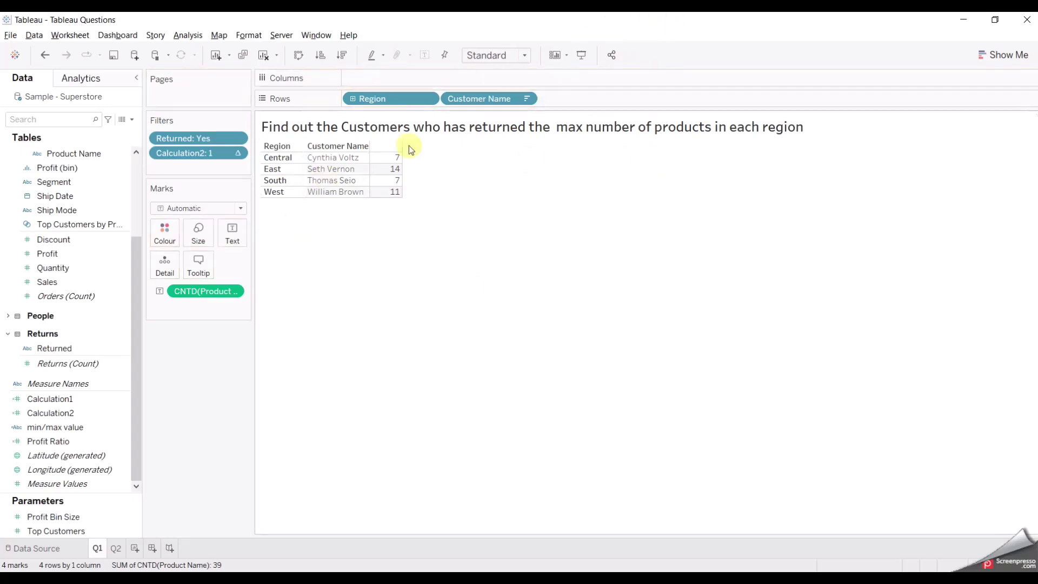
left_click_drag(186, 152, 297, 18)
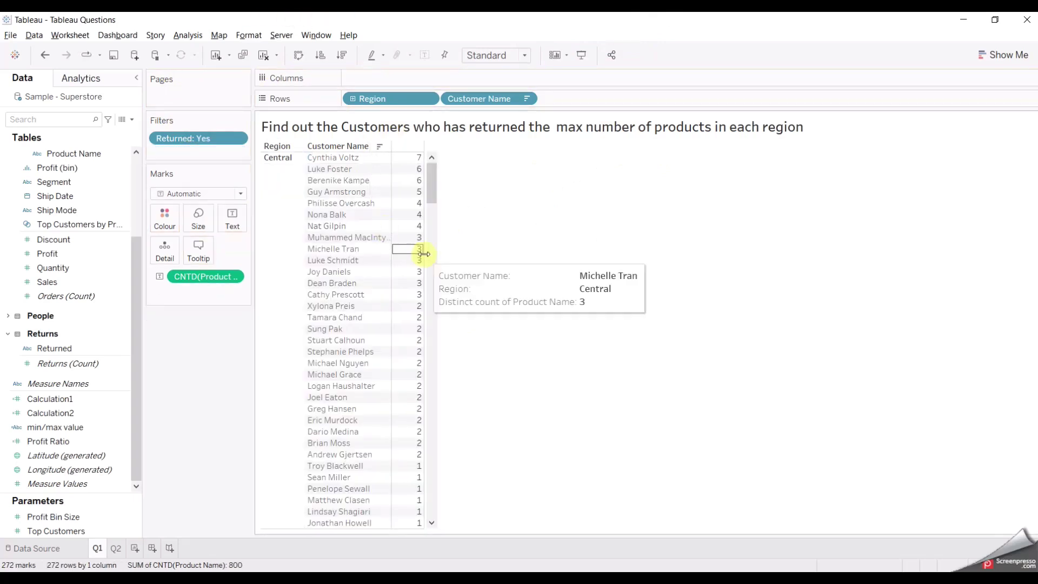
Examine the highest returned-product counts in each region for customers sharing the same rank, from Central through West.
mouse_move(418, 158)
mouse_move(420, 183)
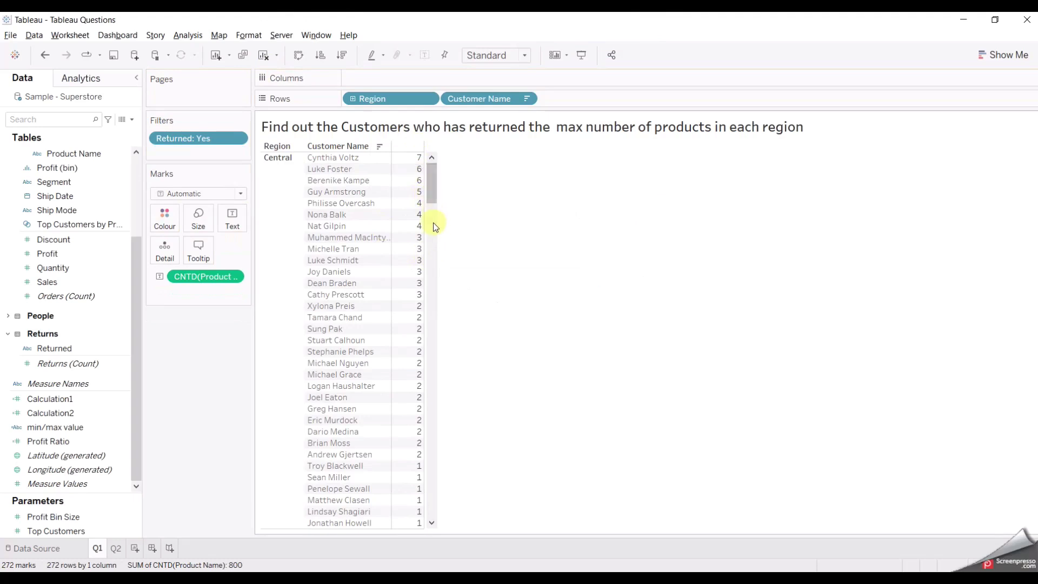
left_click(433, 219)
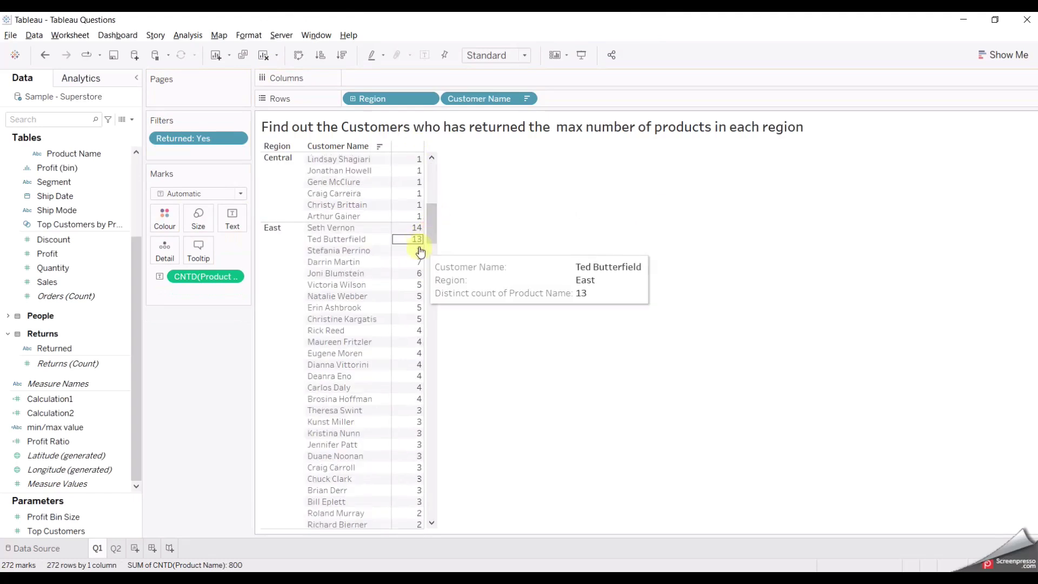
left_click(433, 267)
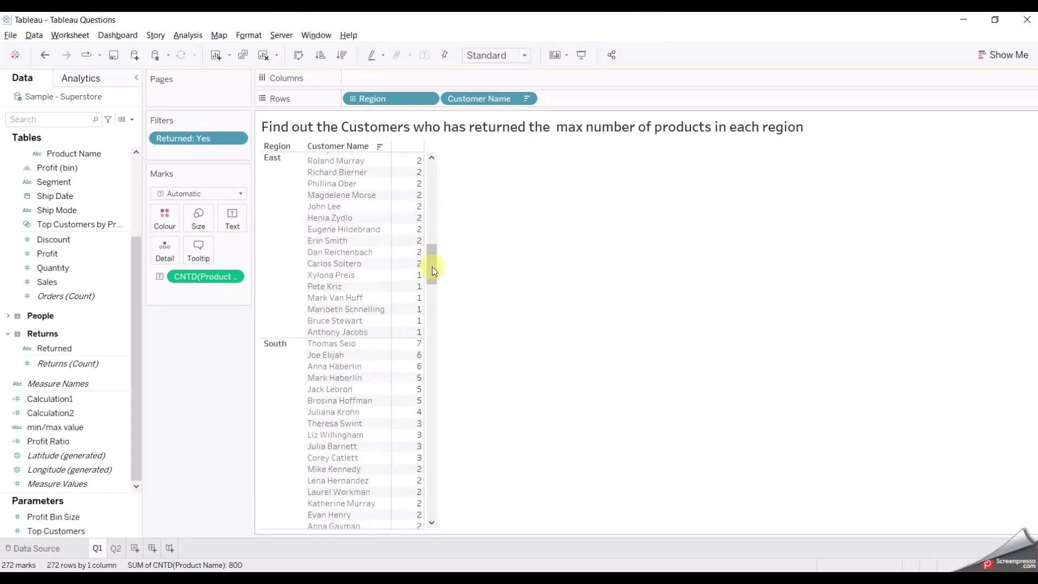
left_click(432, 345)
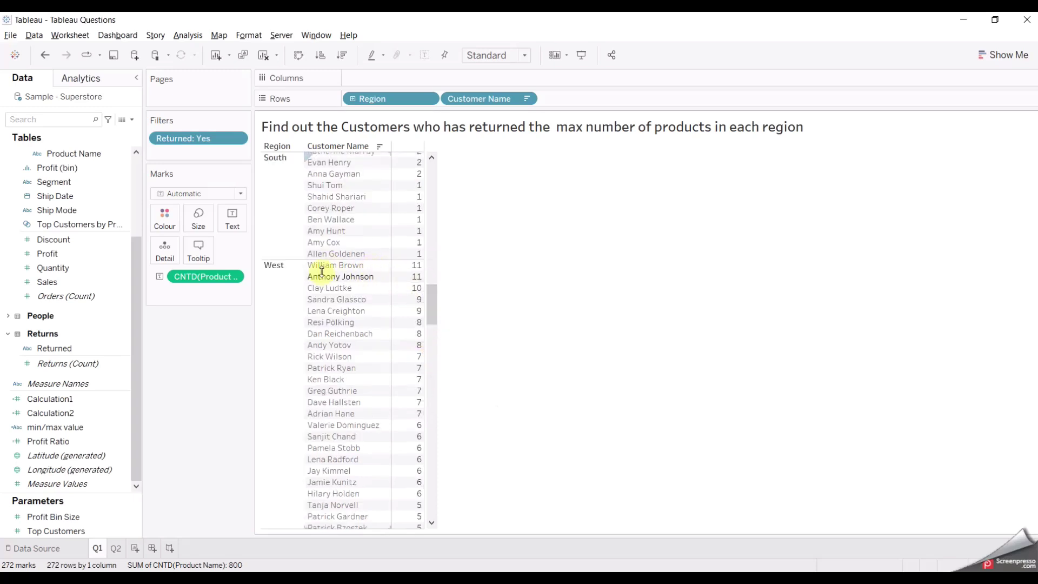
left_click(409, 267)
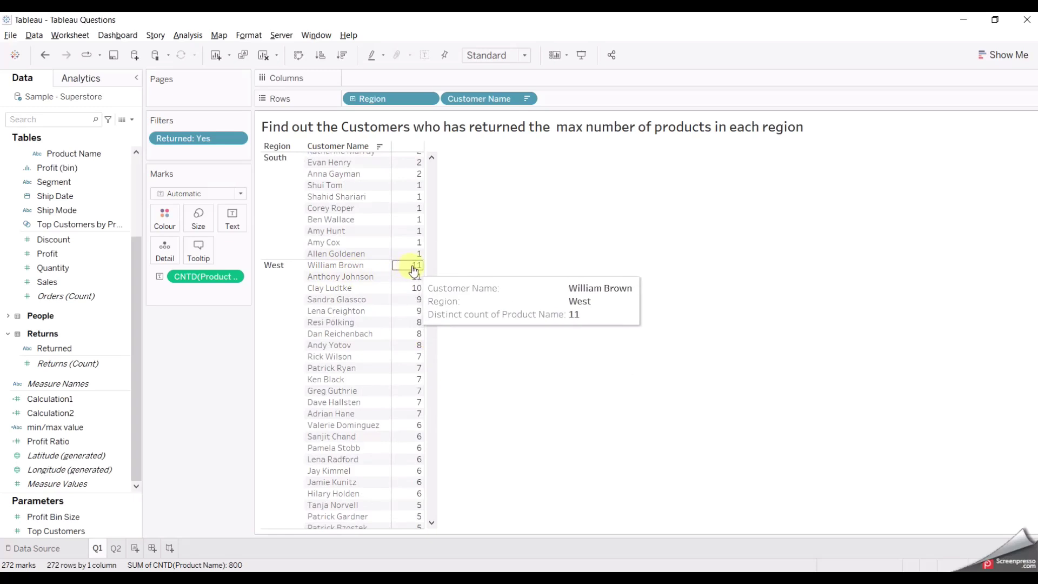
left_click(412, 267)
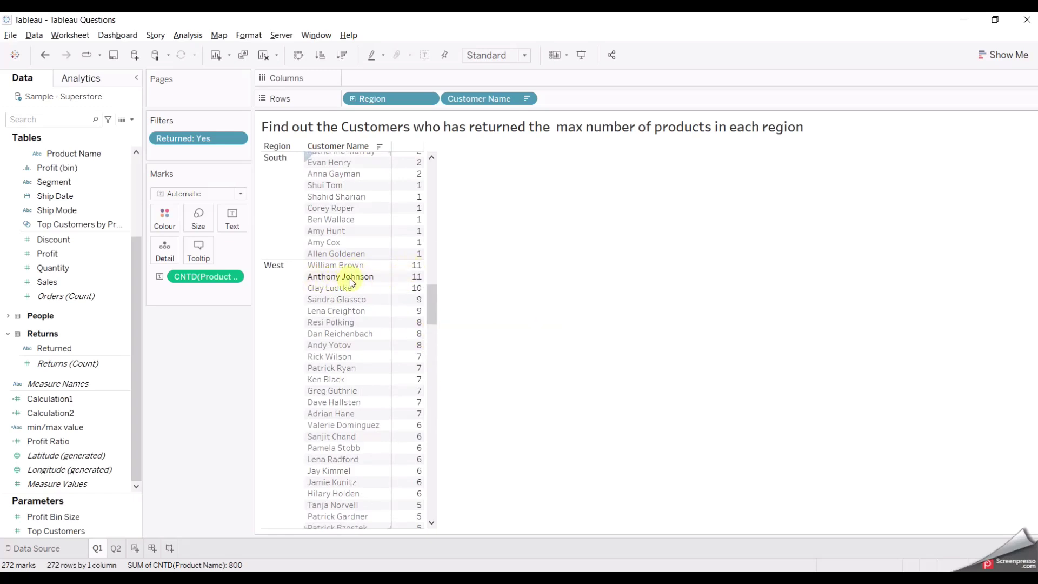
Create a calculated field named "dENSE RANK" and start its formula with the RANK_DENSE function.
mouse_move(396, 280)
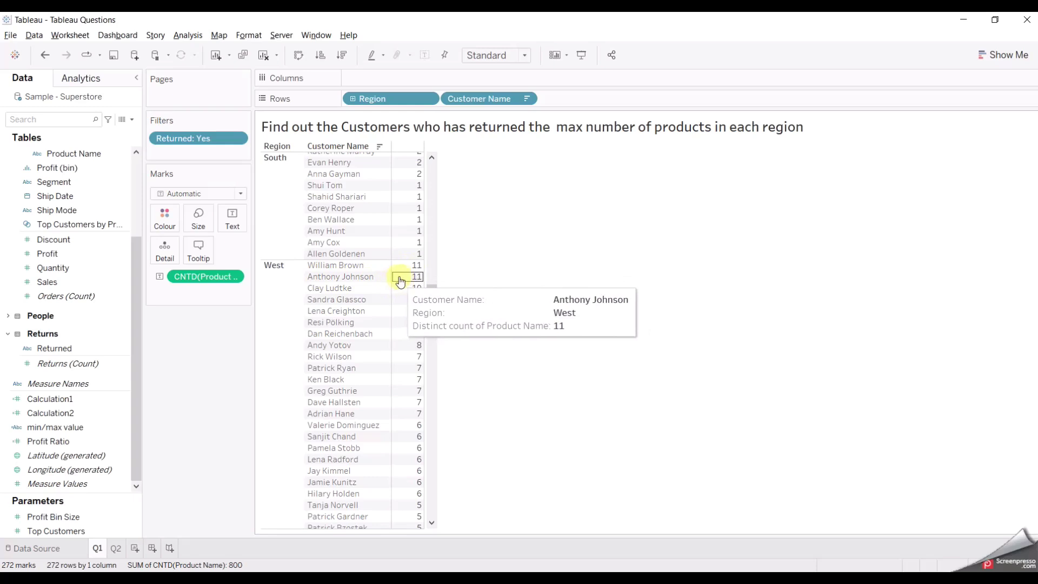
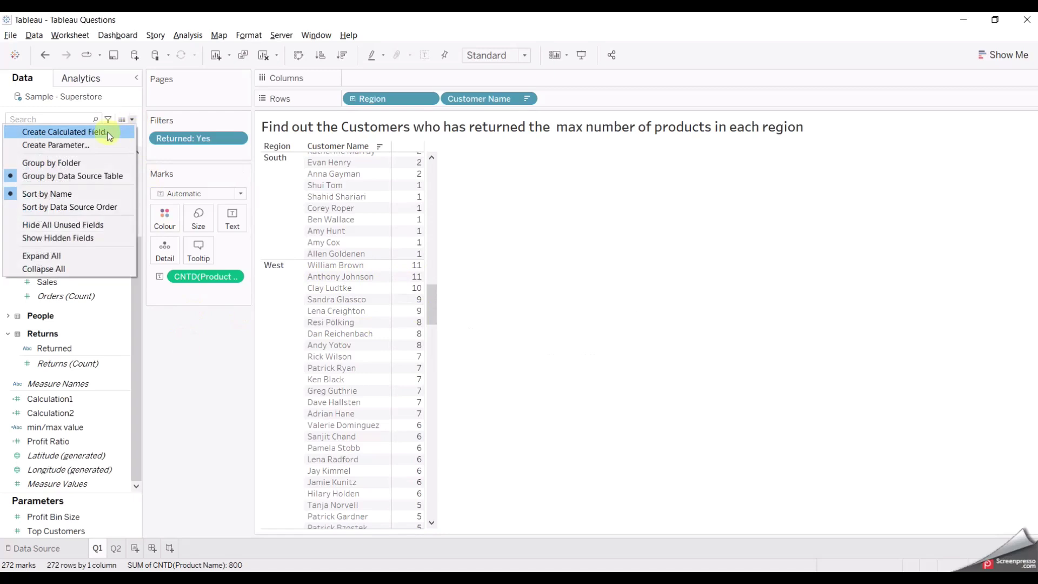
left_click(106, 131)
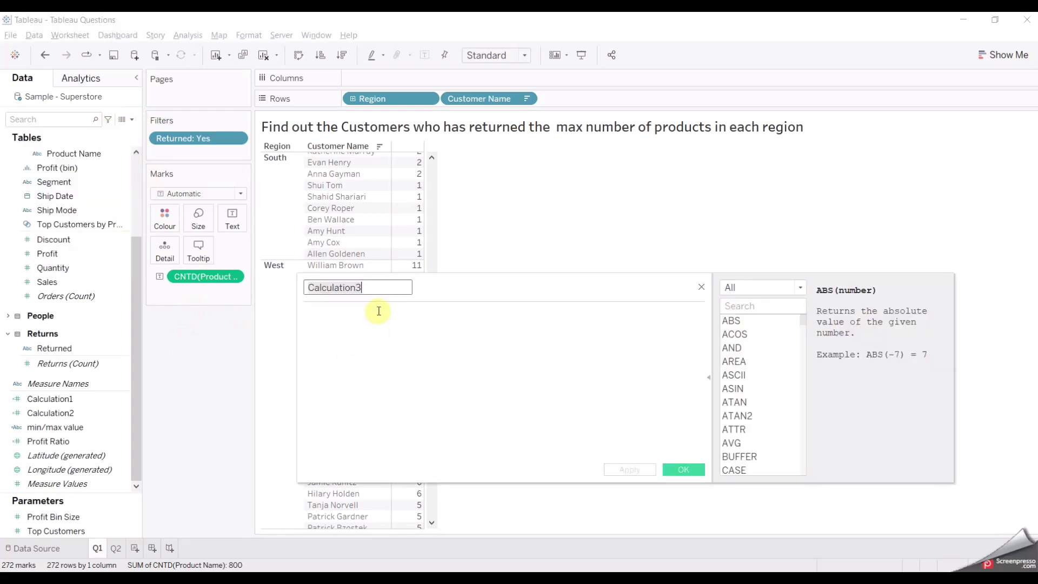
key("BackSpace")
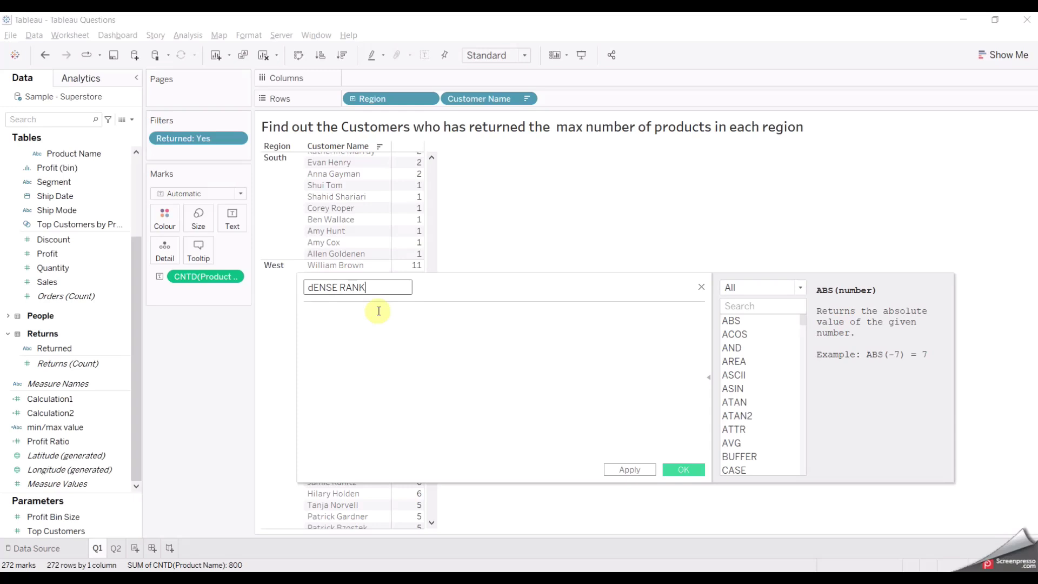
left_click(349, 319)
type("dEN")
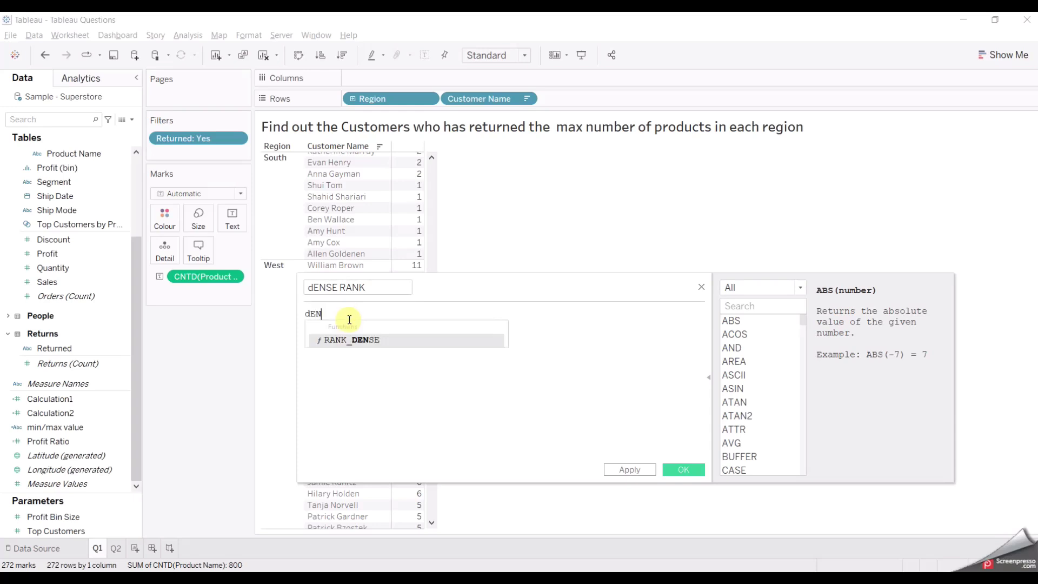
key("Return")
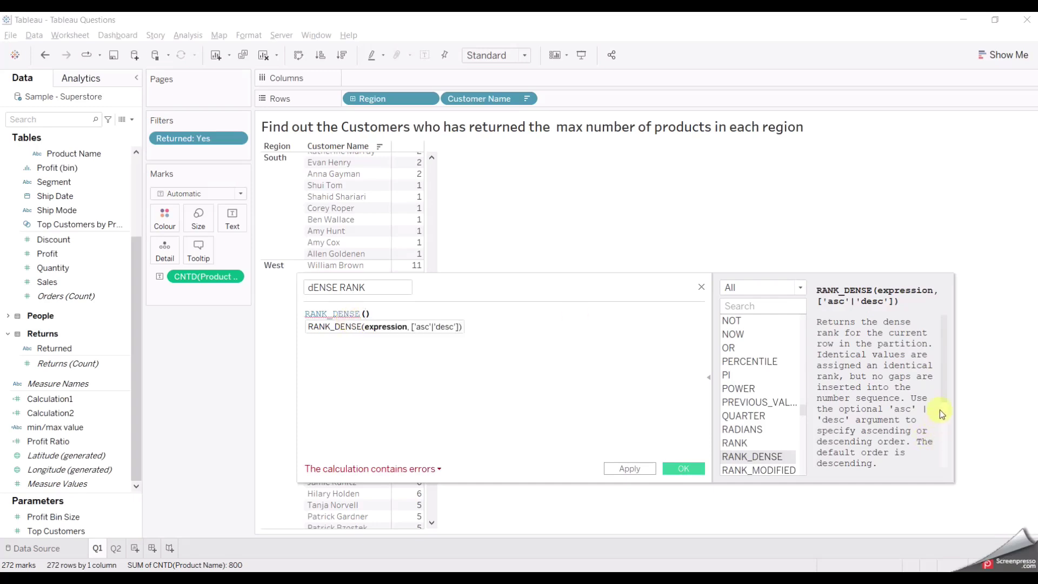
scroll(946, 411, "down", 2)
left_click_drag(382, 301, 542, 247)
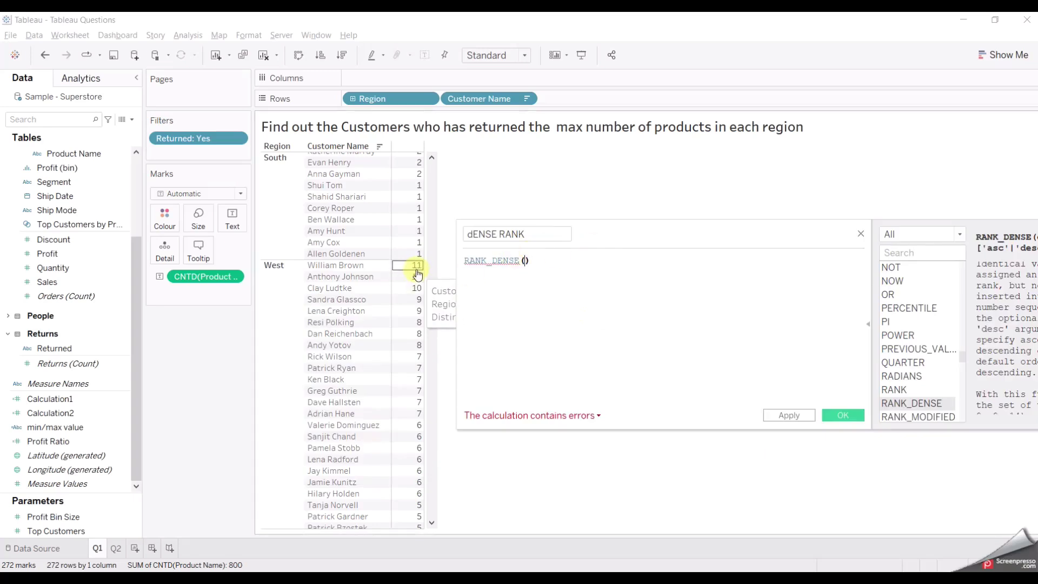
left_click_drag(644, 234, 614, 225)
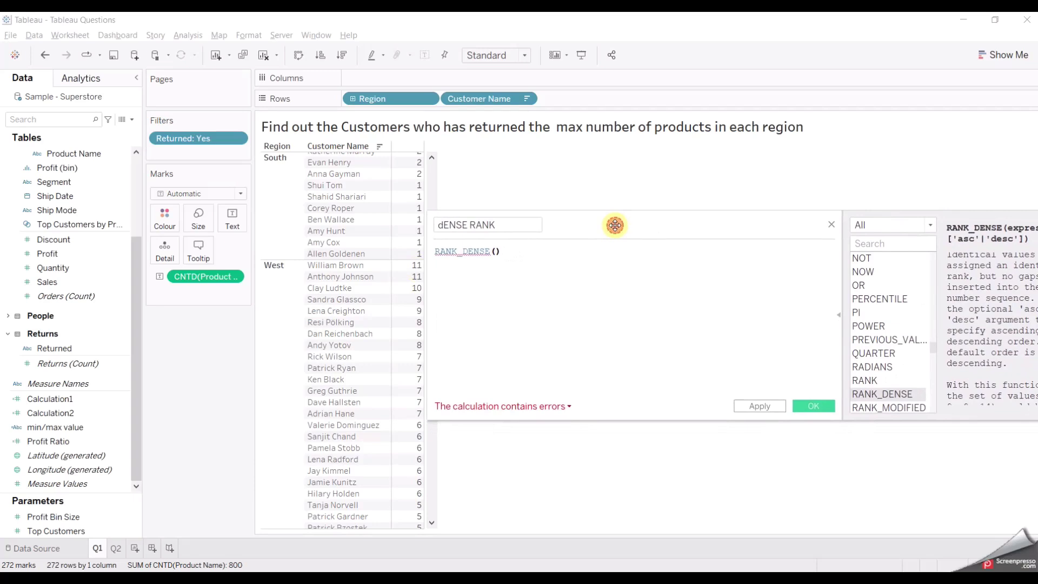
Complete the formula as RANK_DENSE(COUNTD([Product Name]),"DESC") and save the calculated field.
left_click(495, 252)
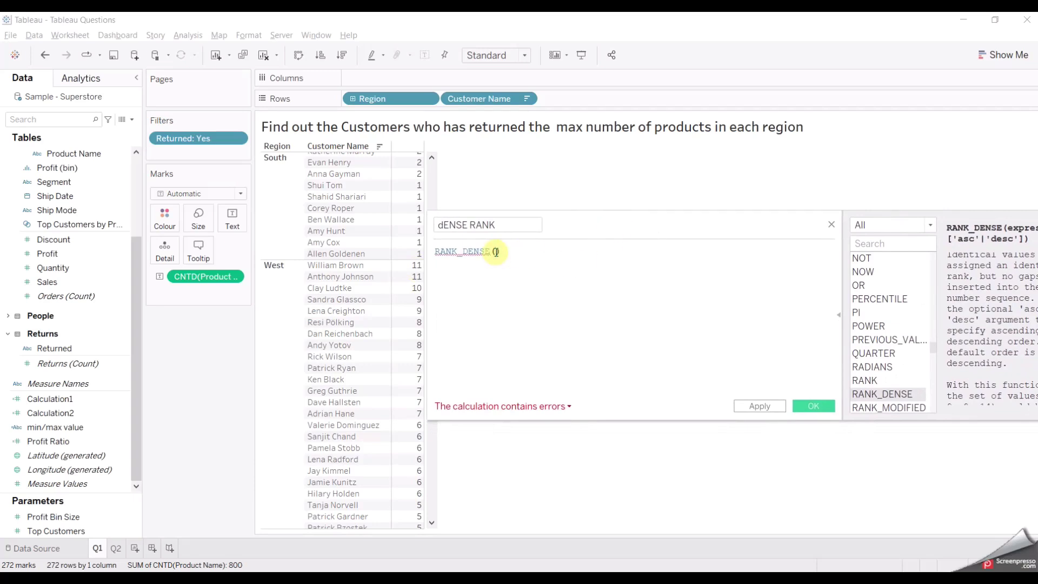
type("COUN")
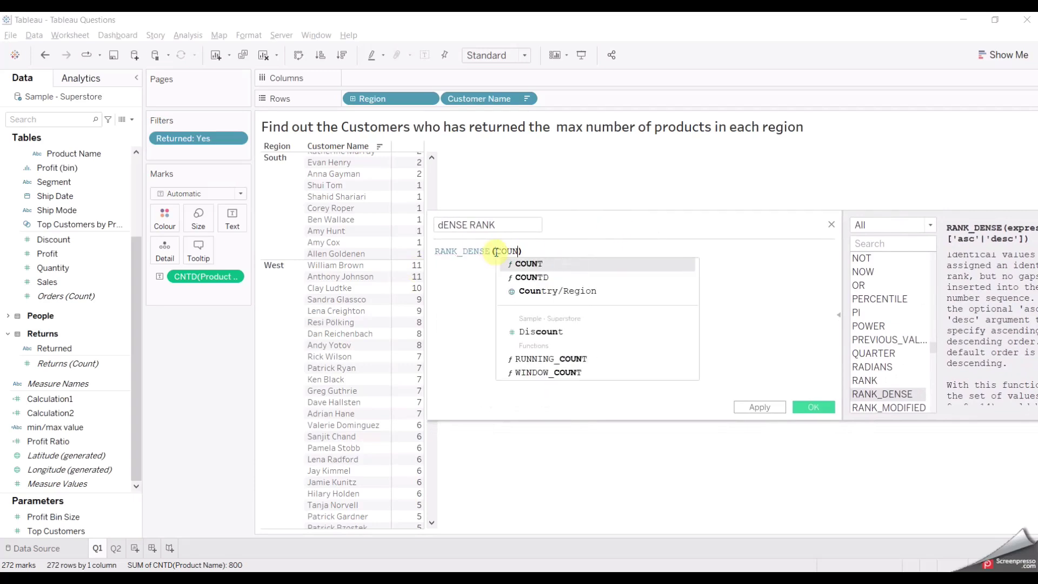
type("T")
key("Down")
key("Return")
type("PR")
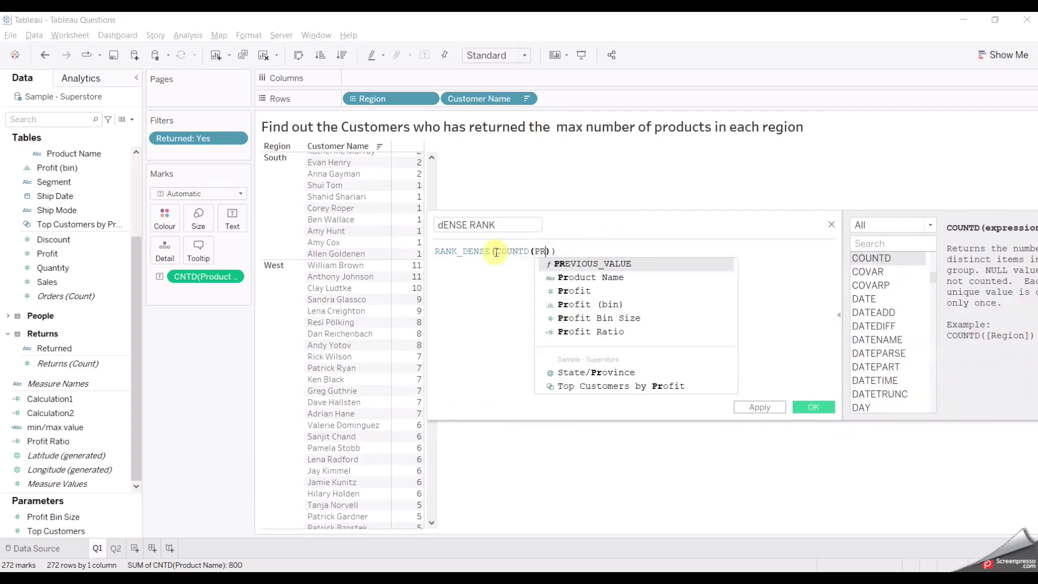
key("Down")
key("Return")
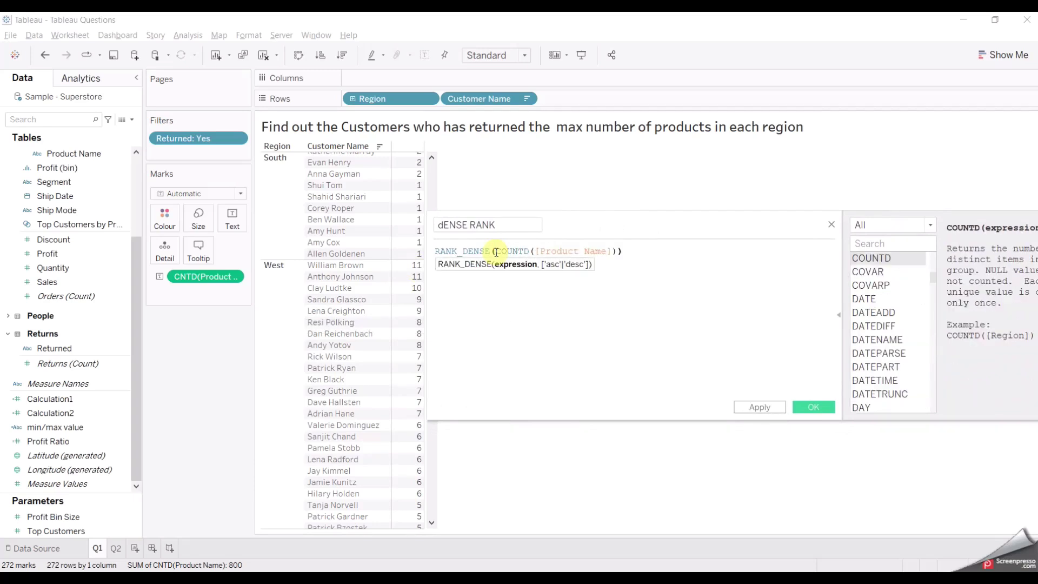
type(",")
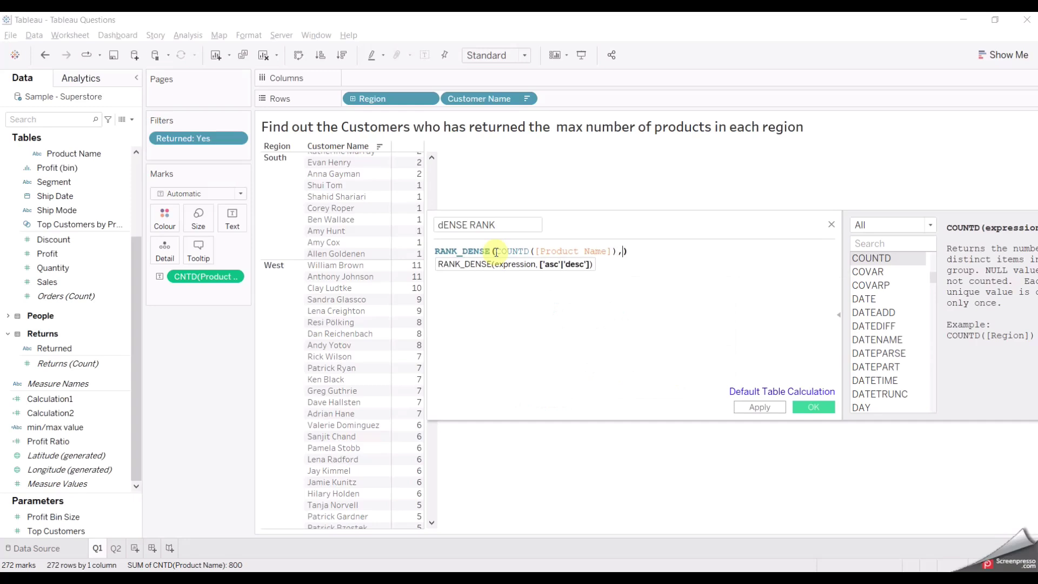
type("\"DESC")
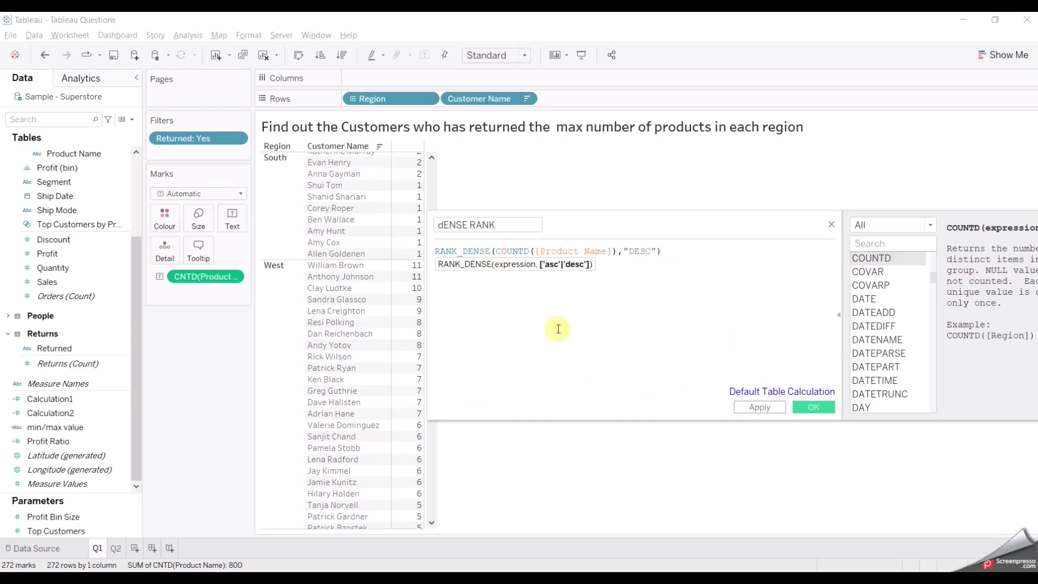
left_click(805, 410)
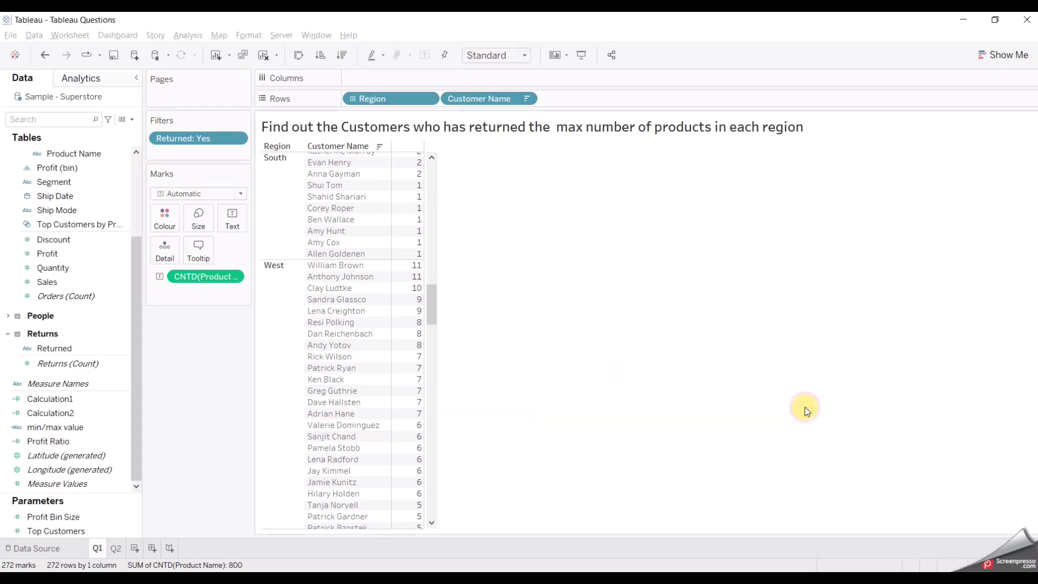
Add the dENSE RANK field to the rows after Customer Name and make it discrete.
left_click_drag(77, 430, 612, 106)
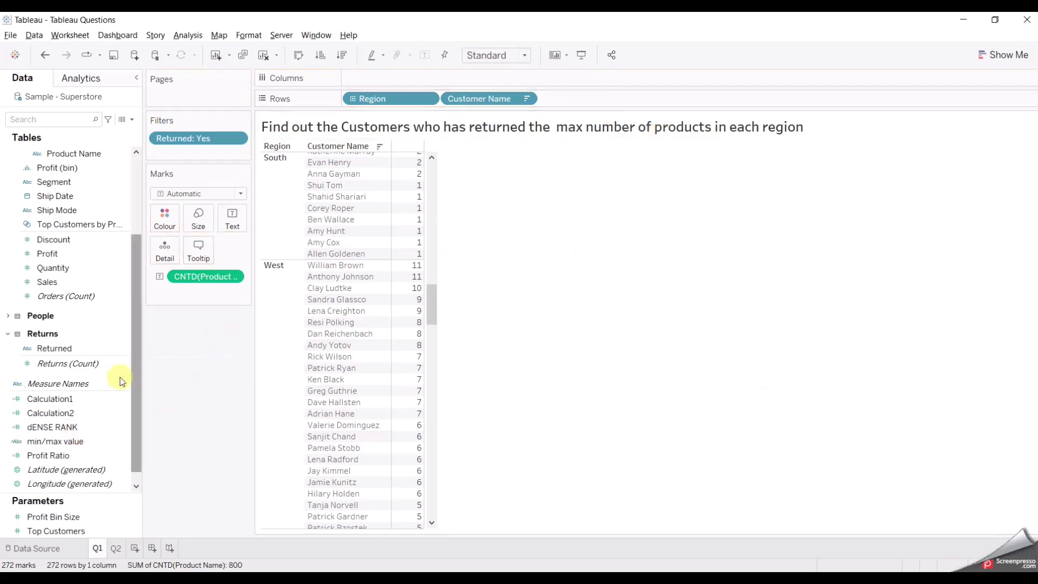
left_click_drag(83, 425, 626, 102)
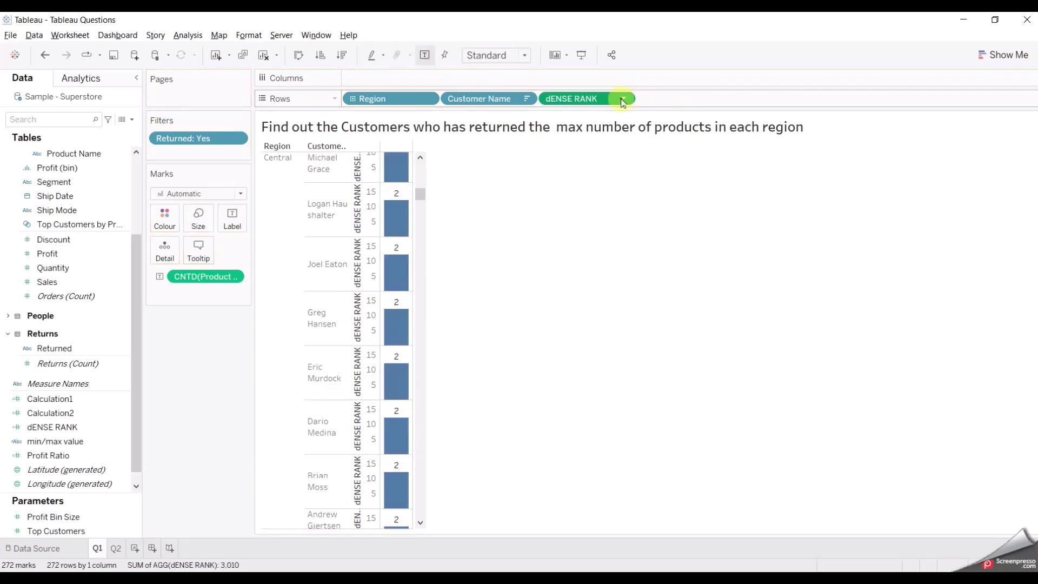
left_click(624, 101)
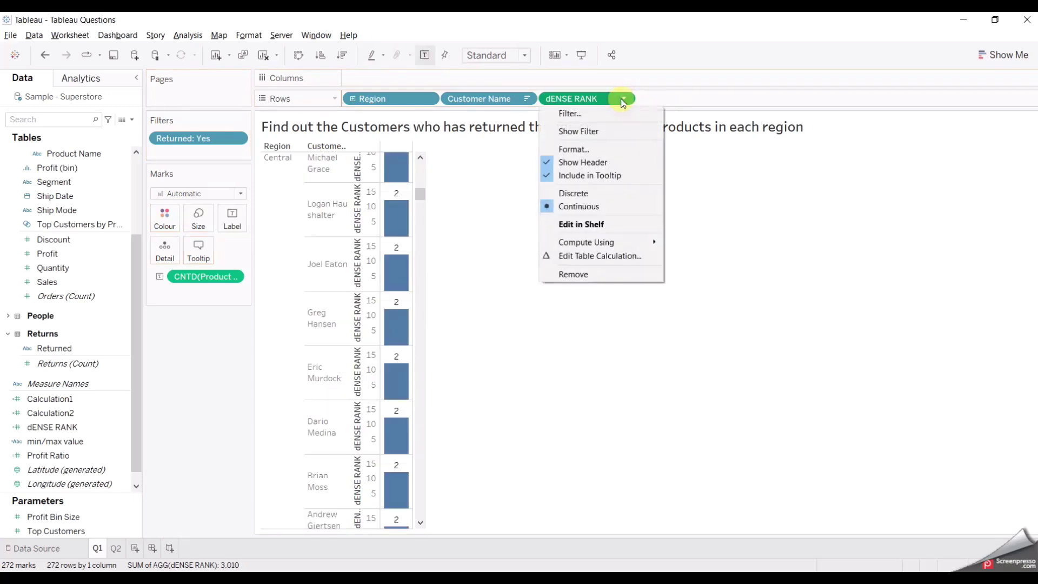
left_click(598, 195)
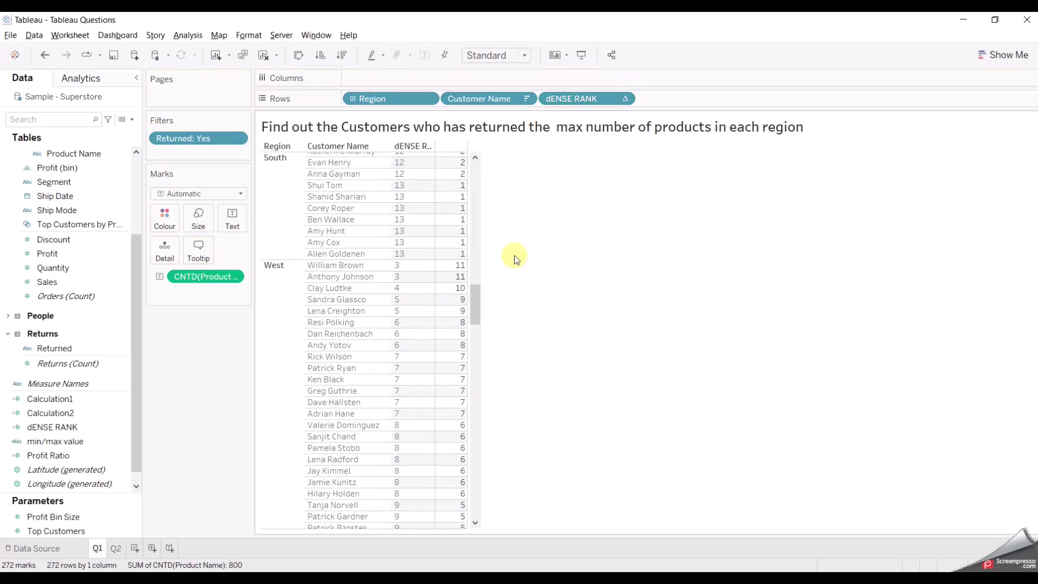
Compute the dENSE RANK table calculation using Customer Name.
scroll(482, 290, "up", 3)
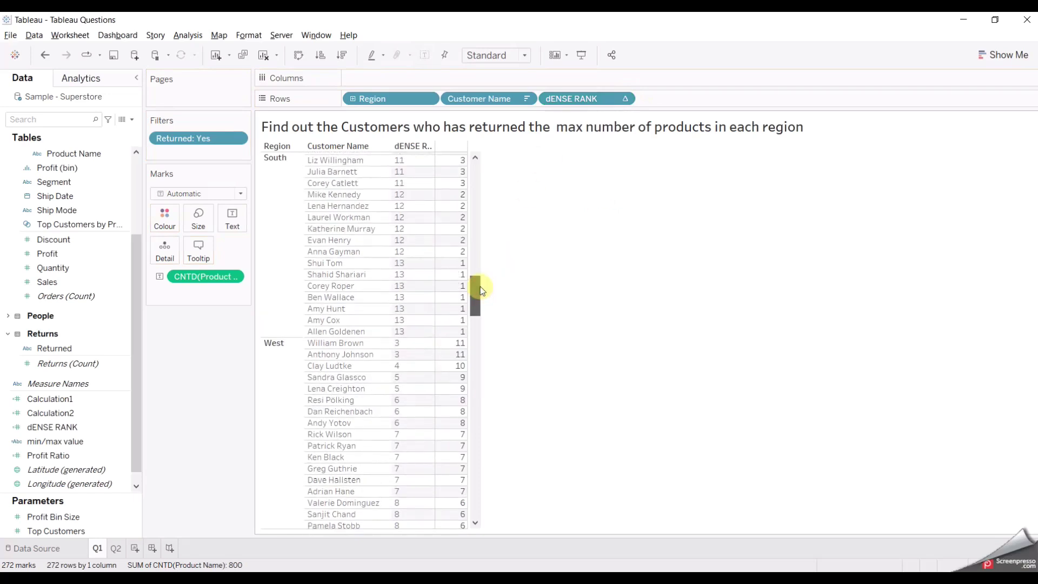
left_click(624, 99)
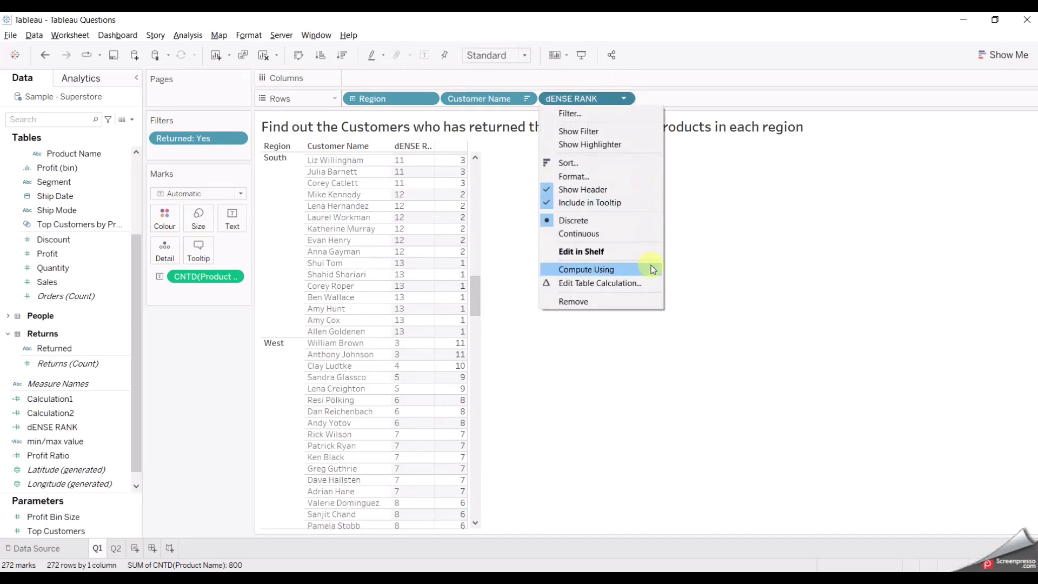
mouse_move(651, 268)
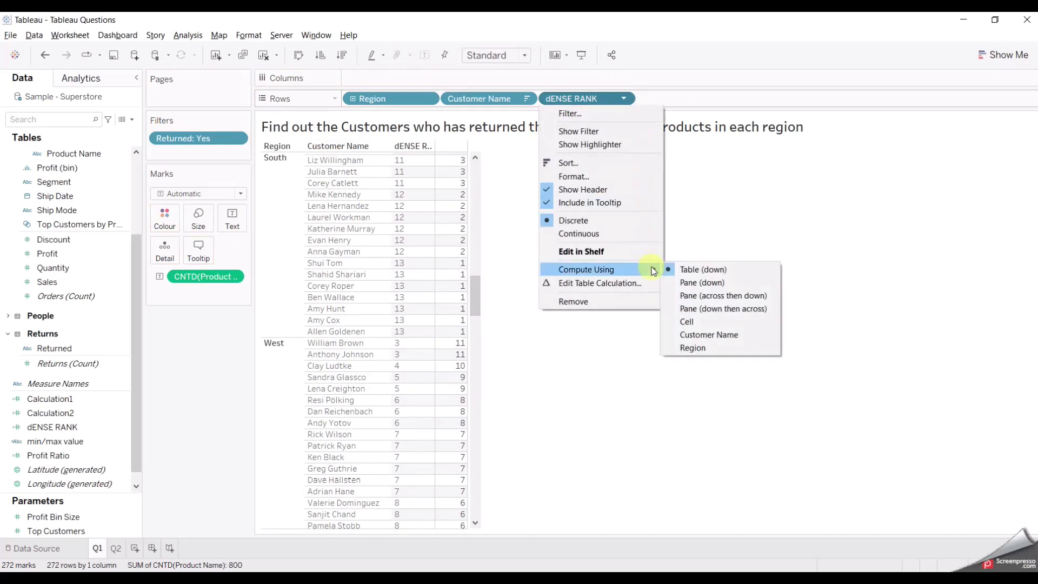
left_click(704, 333)
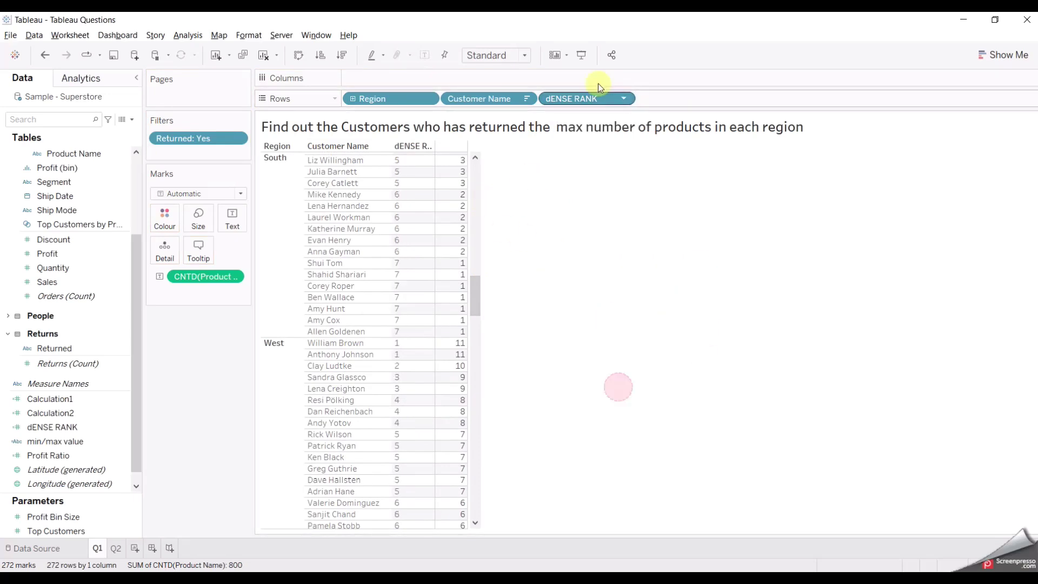
Filter the view on dENSE RANK to keep only value 1, and hide the dENSE RANK header in the table.
left_click_drag(596, 98, 212, 148)
left_click(486, 345)
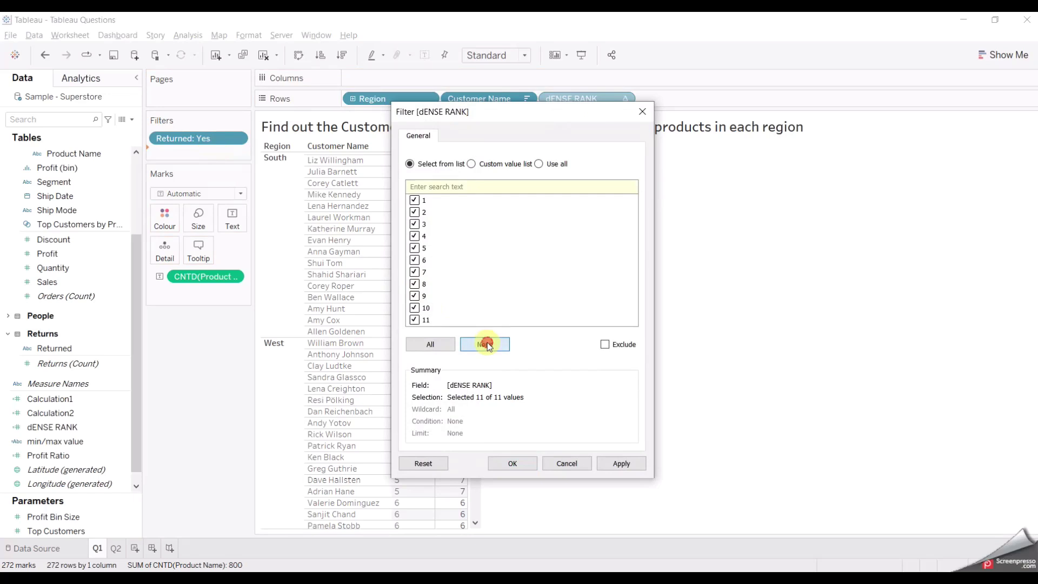
left_click(416, 201)
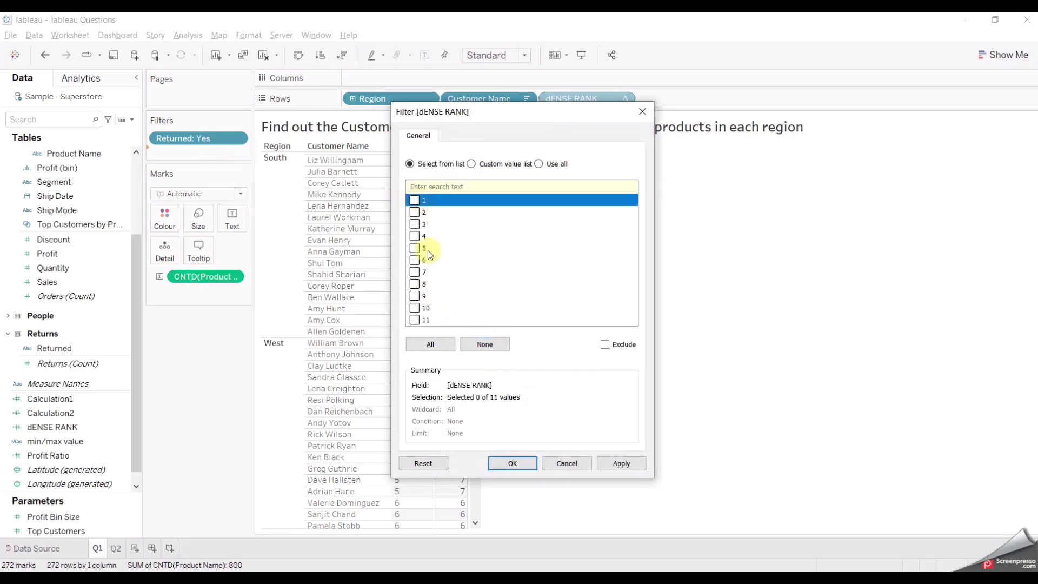
left_click(414, 200)
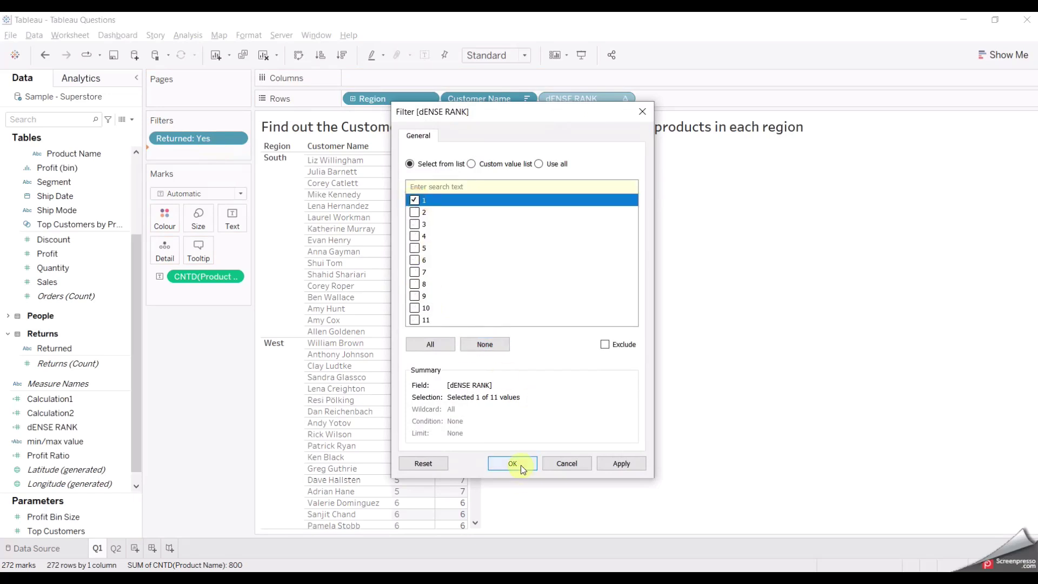
left_click(513, 464)
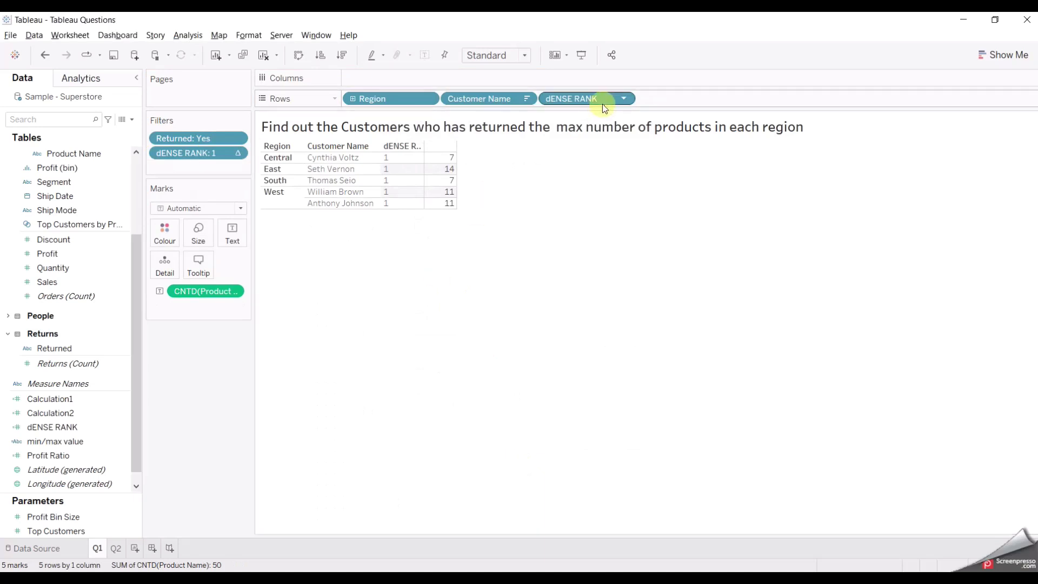
left_click(625, 99)
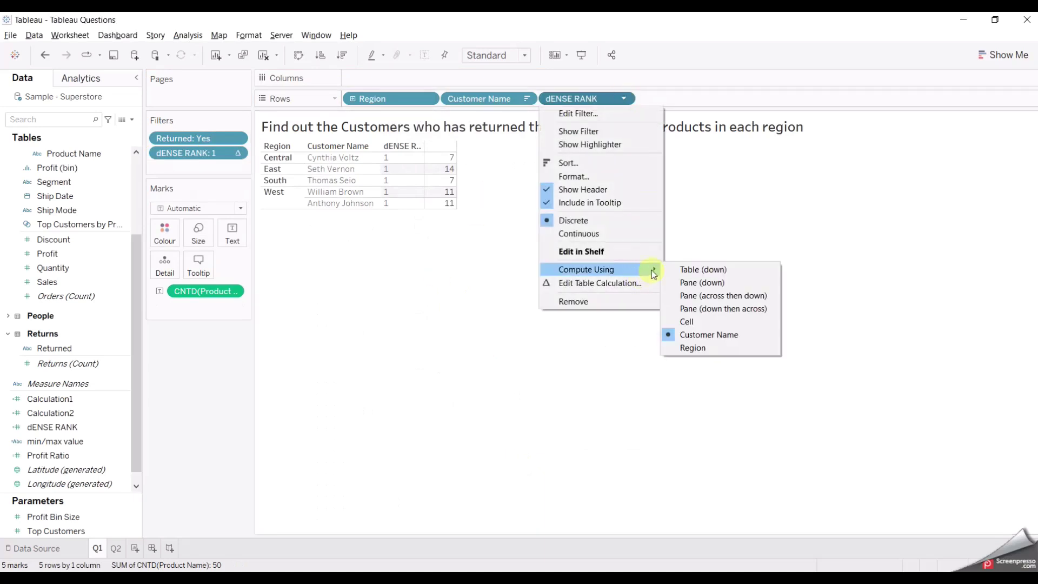
left_click(603, 191)
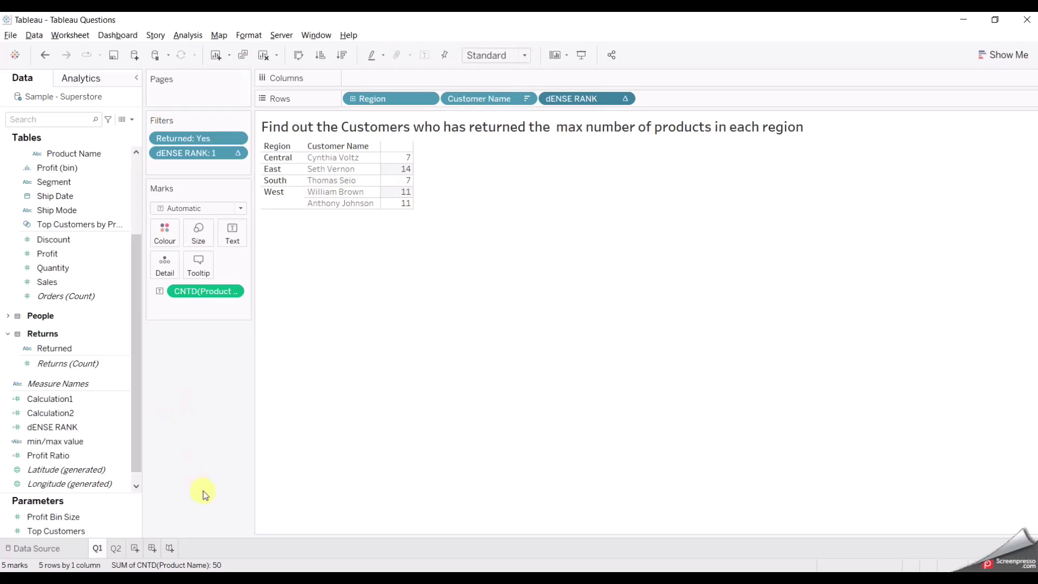
Switch to the Q2 worksheet and build a table of Sales by Customer Name.
left_click(121, 547)
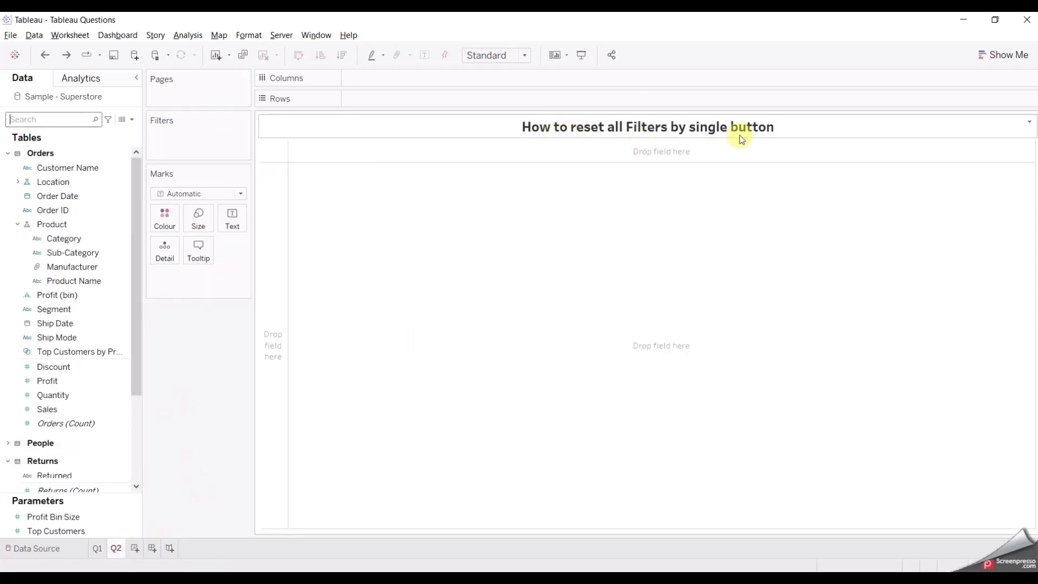
left_click(64, 120)
double_click(87, 166)
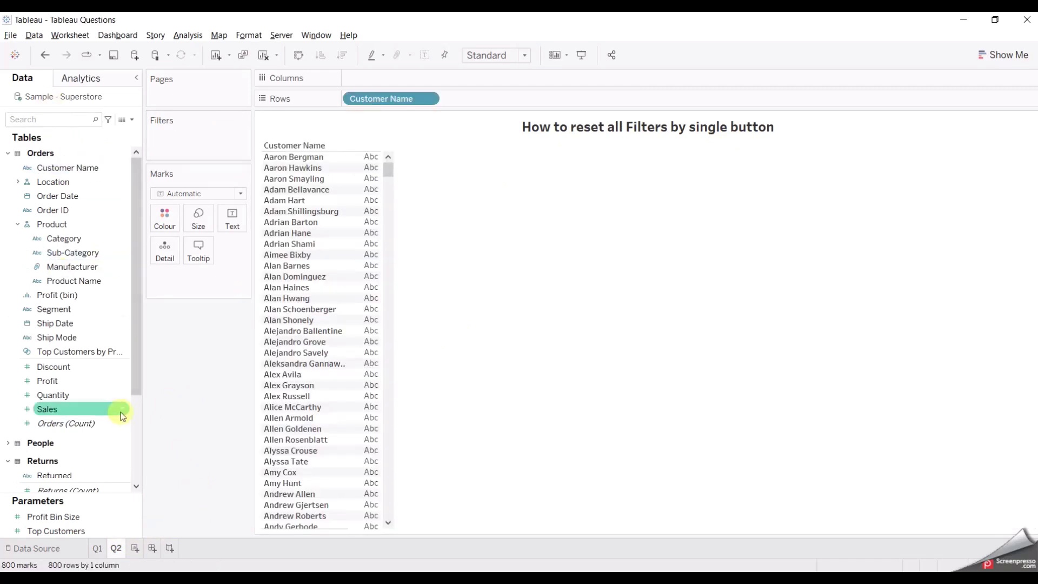
double_click(84, 409)
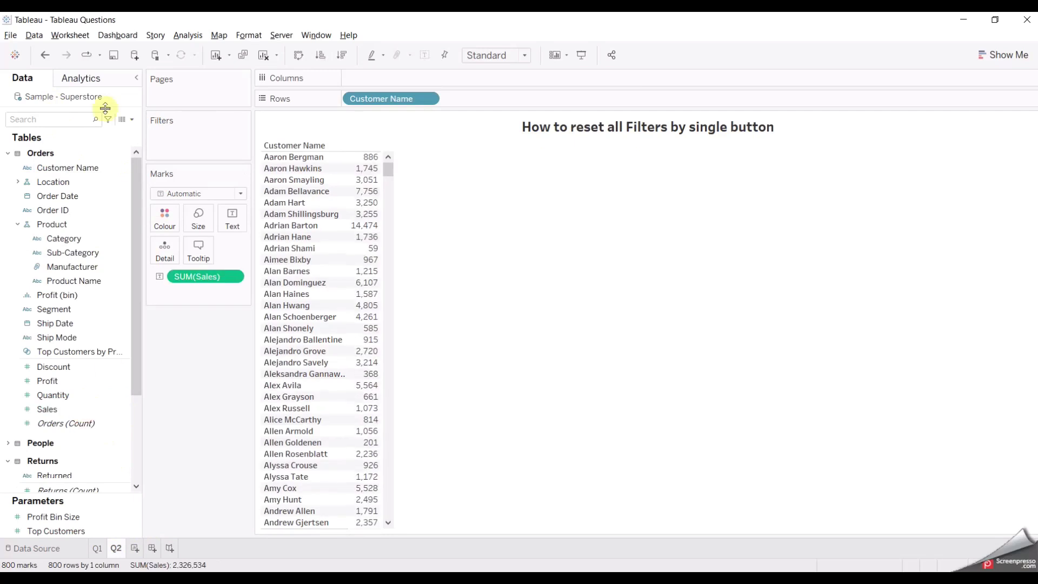
Find the Category field and add it as a filter with all of its values selected.
left_click(62, 121)
type("CATE")
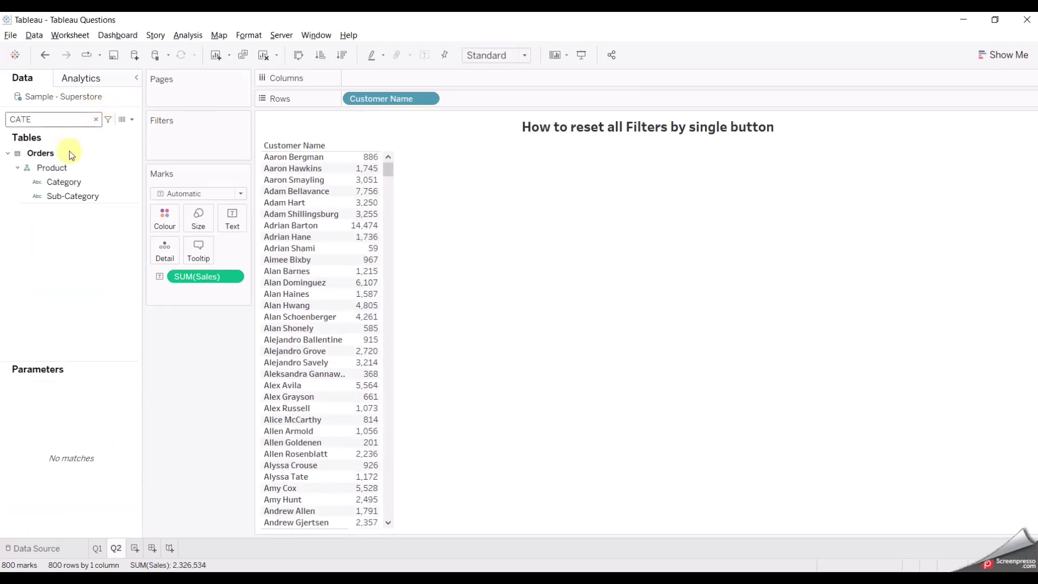
left_click_drag(65, 182, 173, 145)
left_click(427, 344)
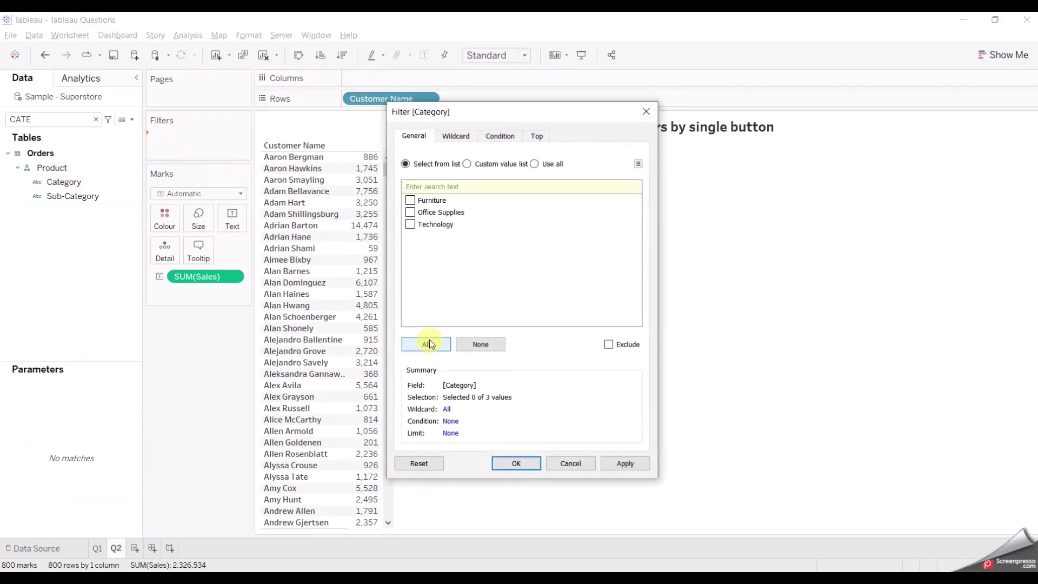
left_click(513, 463)
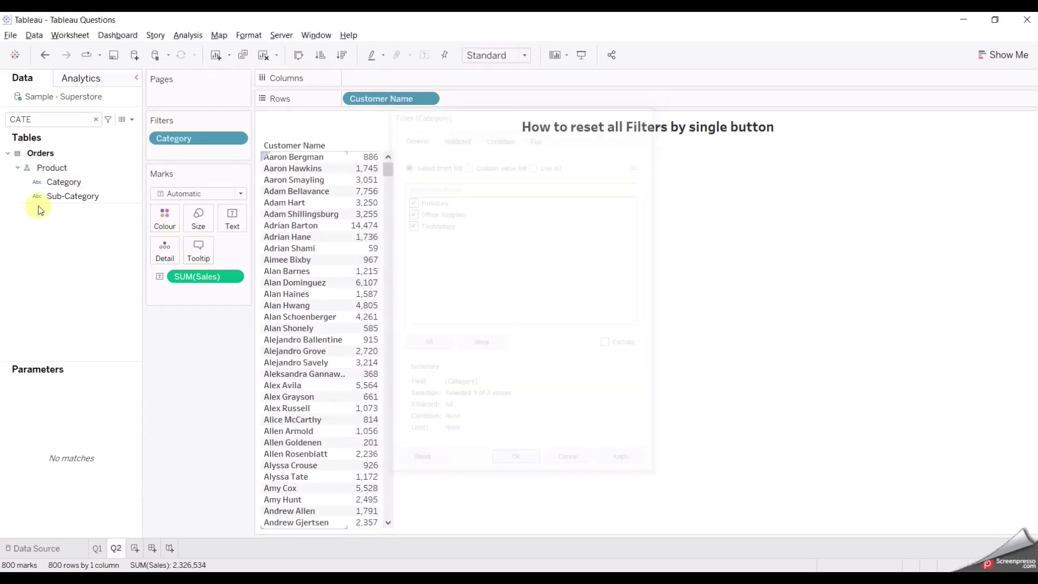
Add Sub-Category as a filter on the Q2 worksheet with all of its values selected.
left_click_drag(74, 201, 227, 152)
left_click(426, 344)
left_click(516, 463)
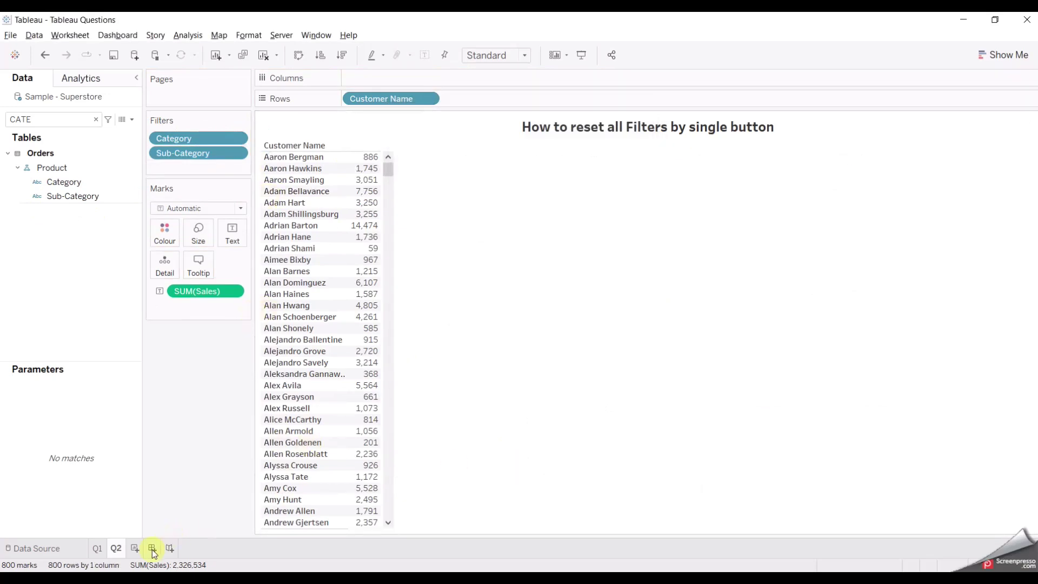
Create a new worksheet and add an ad hoc "Reset Button" text field to its rows.
left_click(135, 549)
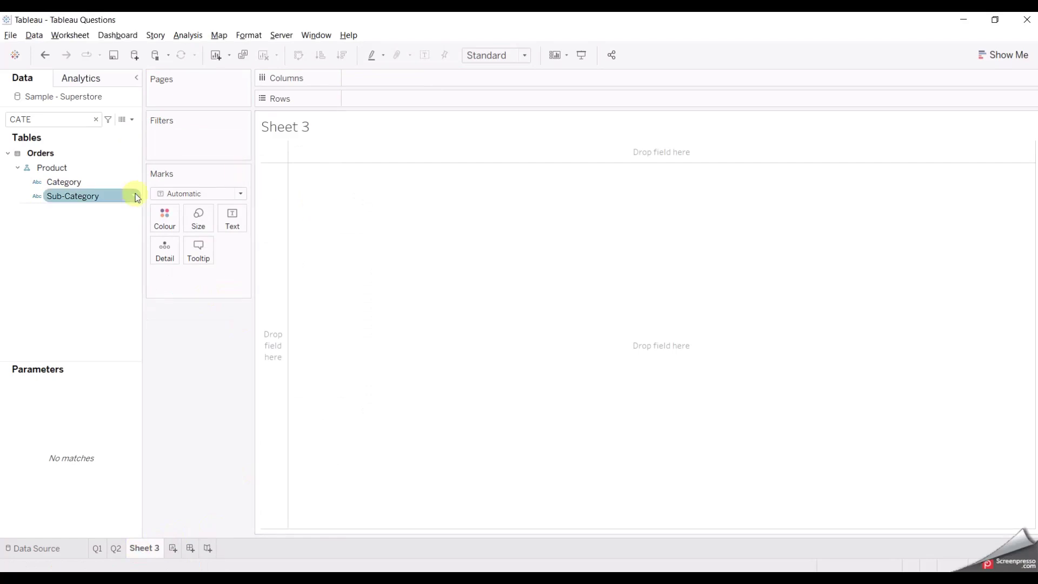
double_click(375, 98)
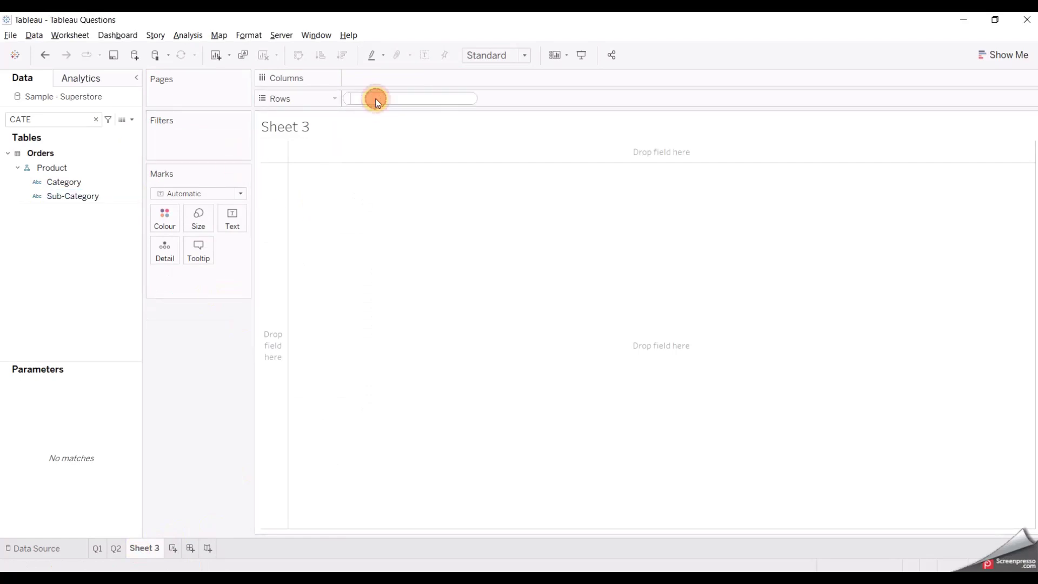
type("\"Reset But")
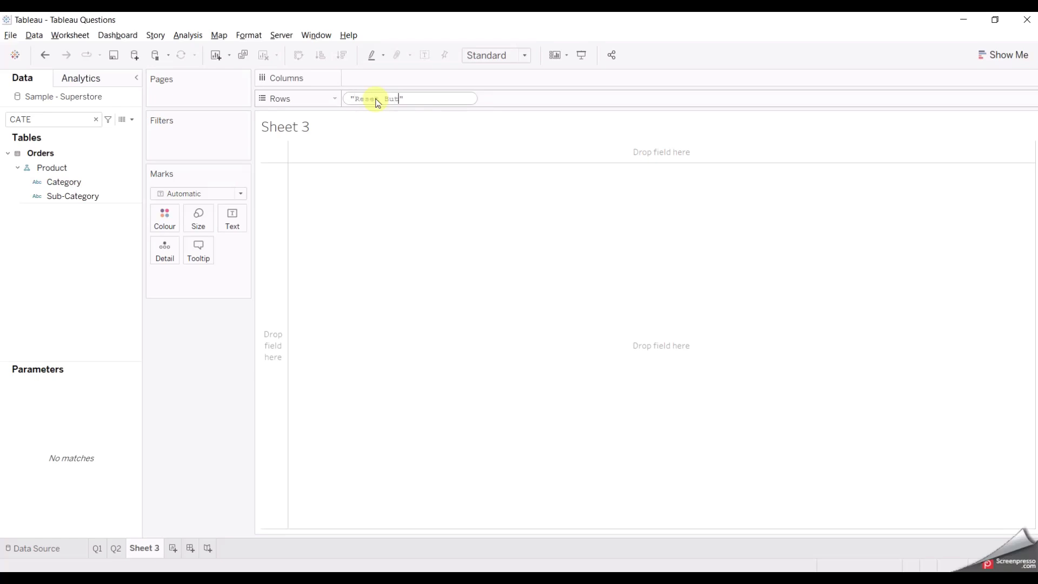
key("Return")
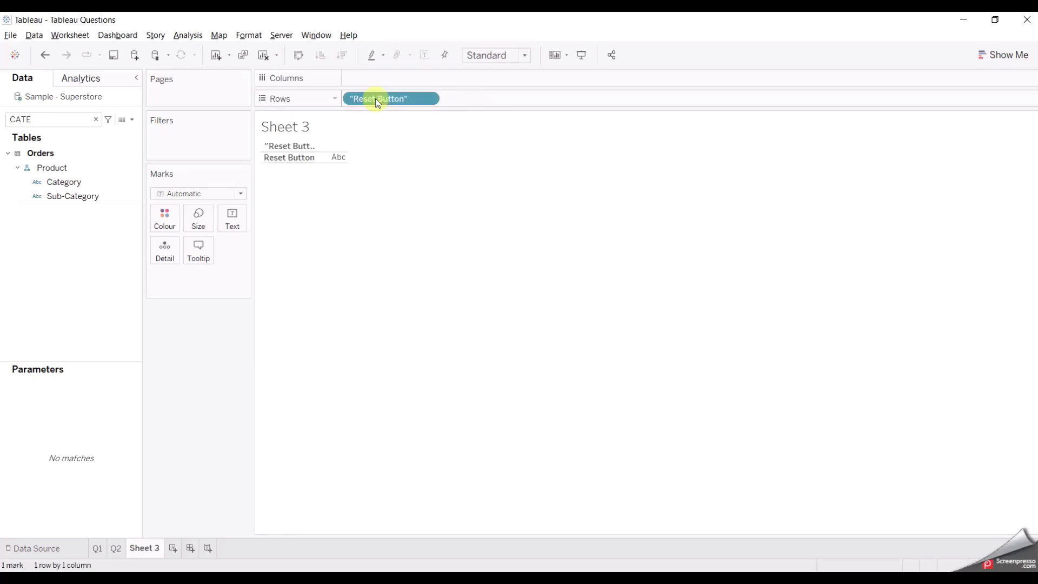
Set the mark type of the Reset Button sheet to Polygon and hide the field labels for rows.
left_click(239, 194)
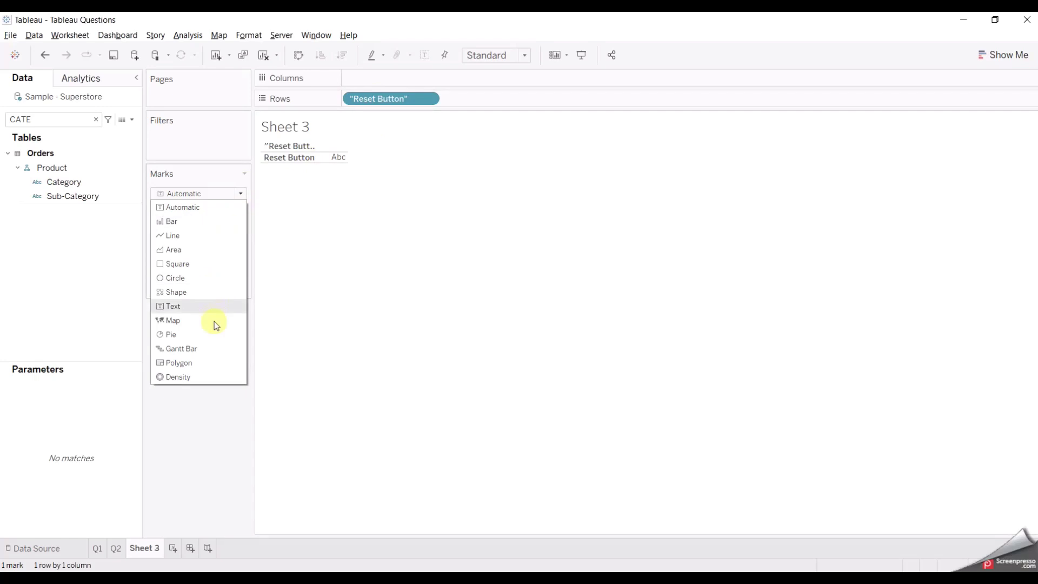
left_click(217, 369)
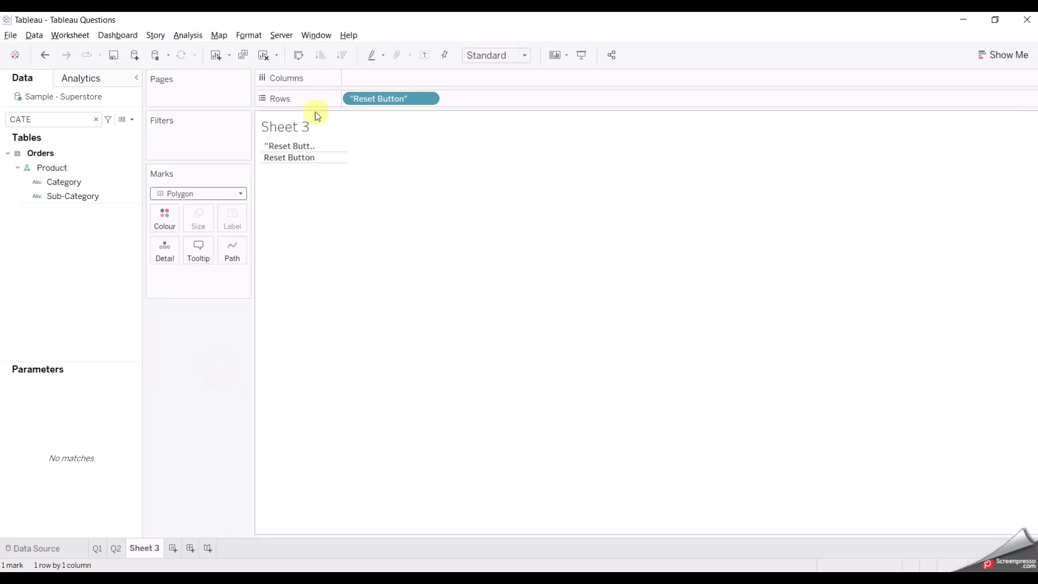
right_click(303, 148)
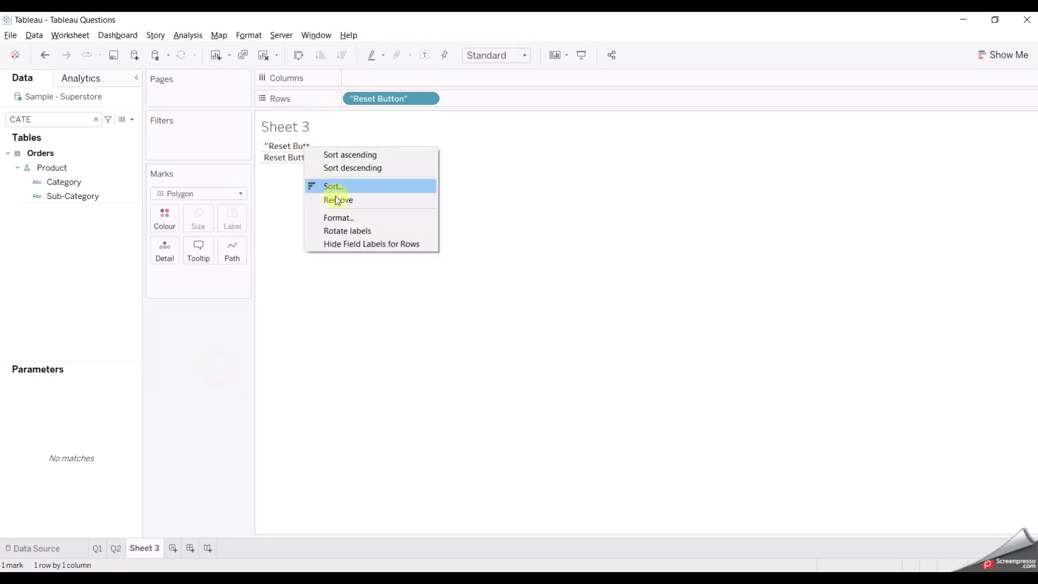
left_click(355, 246)
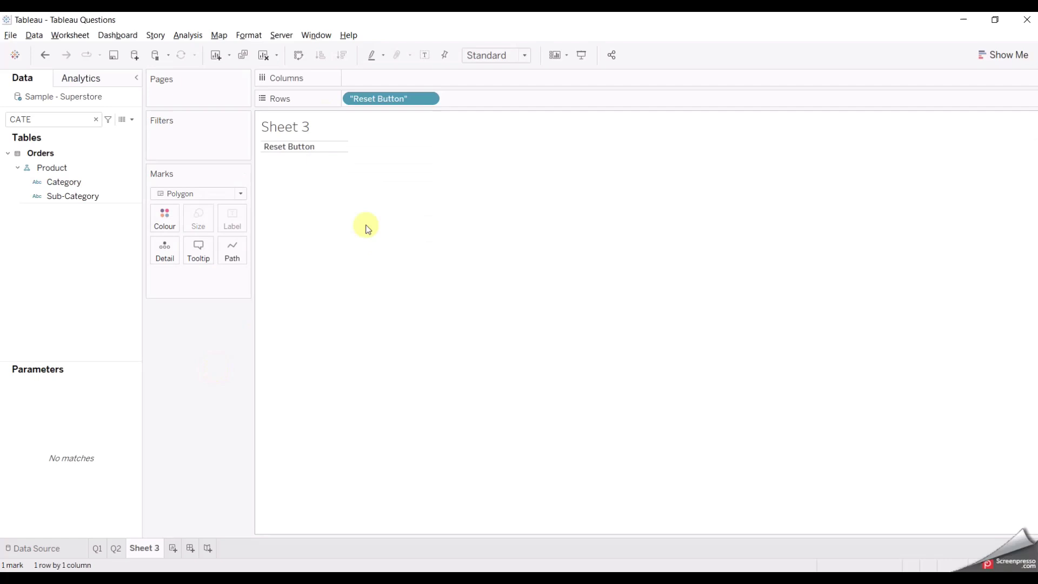
right_click(333, 151)
left_click(302, 201)
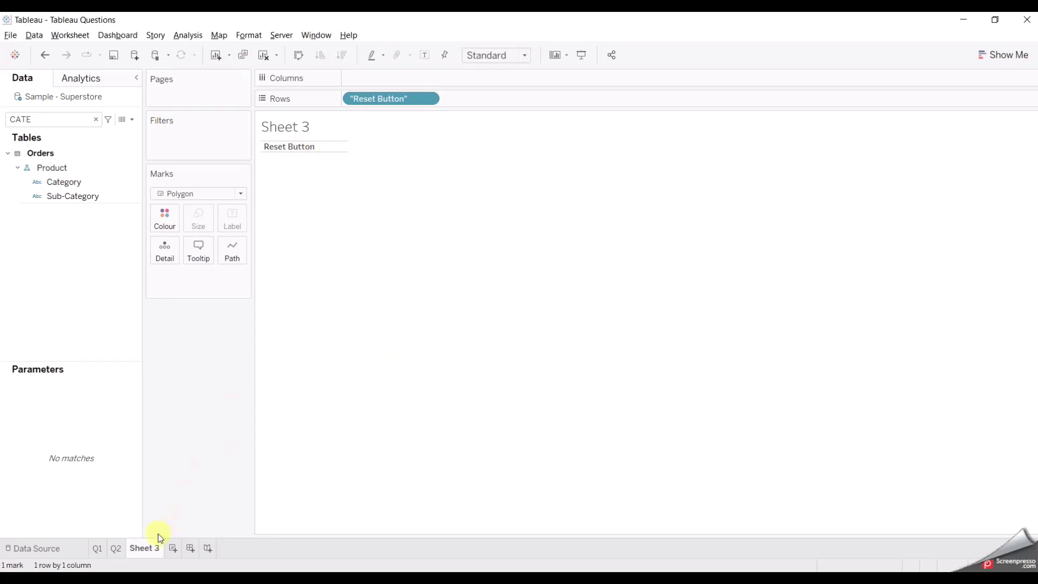
Create a new dashboard, place the Q2 sheet on it and hide the Q2 title.
left_click(192, 547)
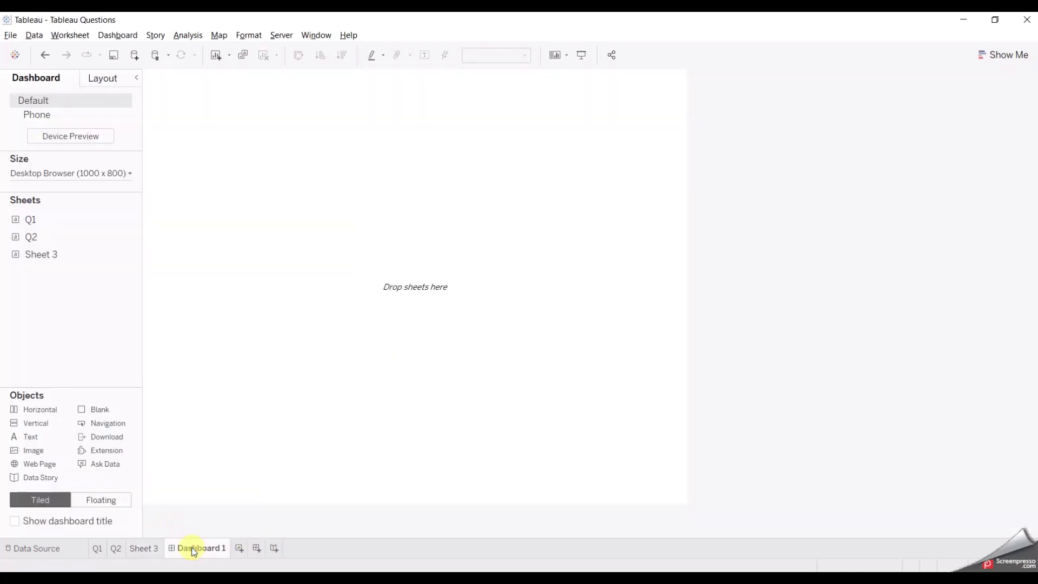
left_click_drag(44, 237, 219, 145)
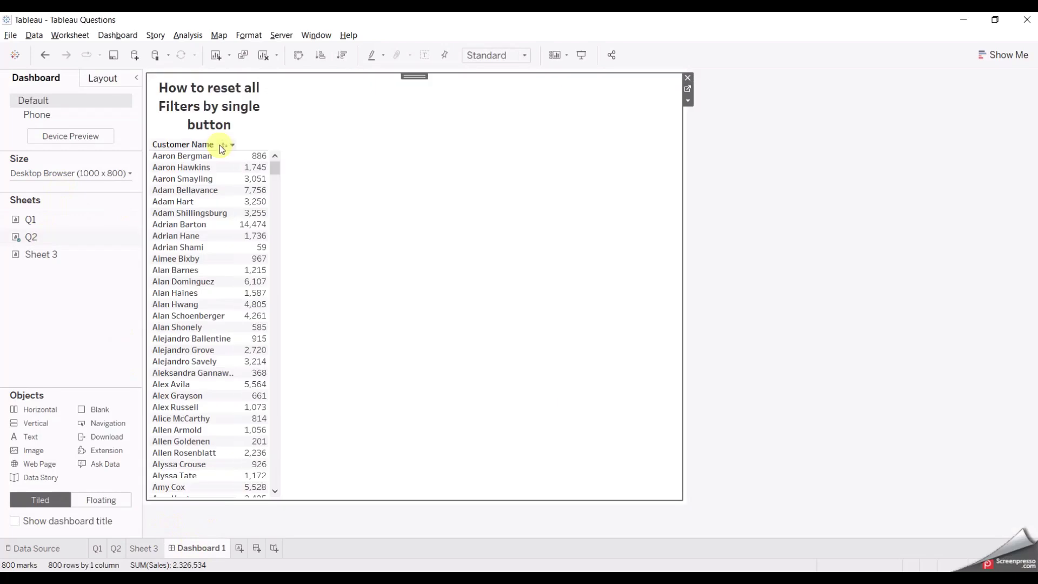
right_click(239, 103)
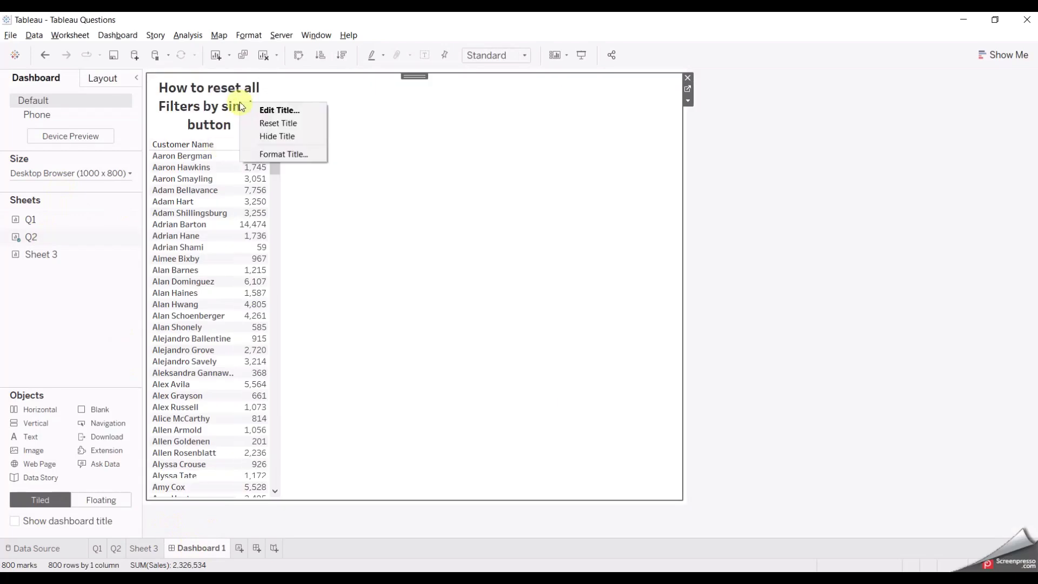
left_click(290, 137)
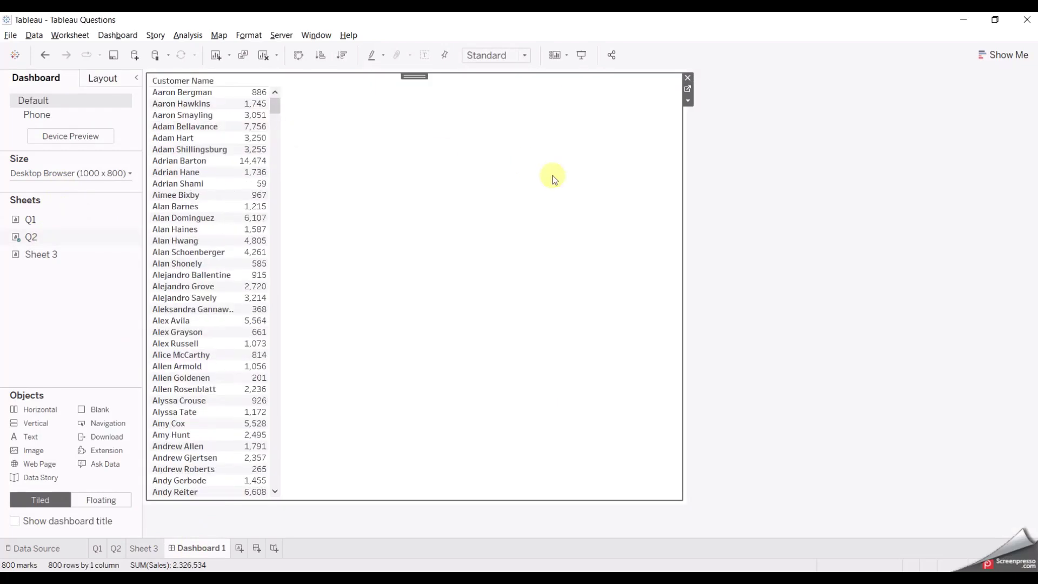
Add Sheet 3 with the Reset Button to the dashboard beside the Q2 table.
double_click(50, 256)
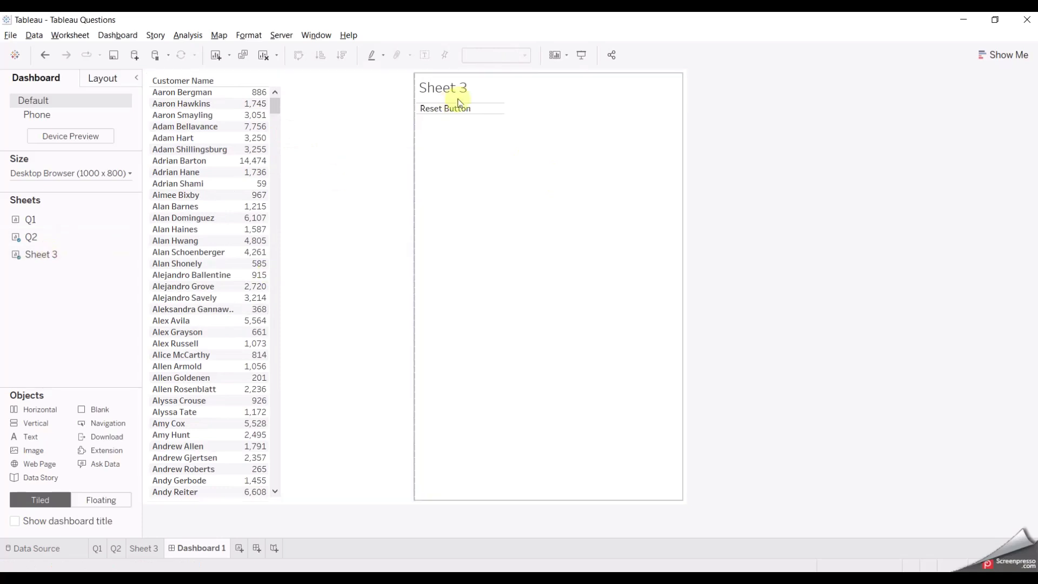
left_click(474, 91)
left_click_drag(252, 139, 254, 100)
Show the Category and Sub-Category filters of the Q2 table on the dashboard.
left_click(341, 143)
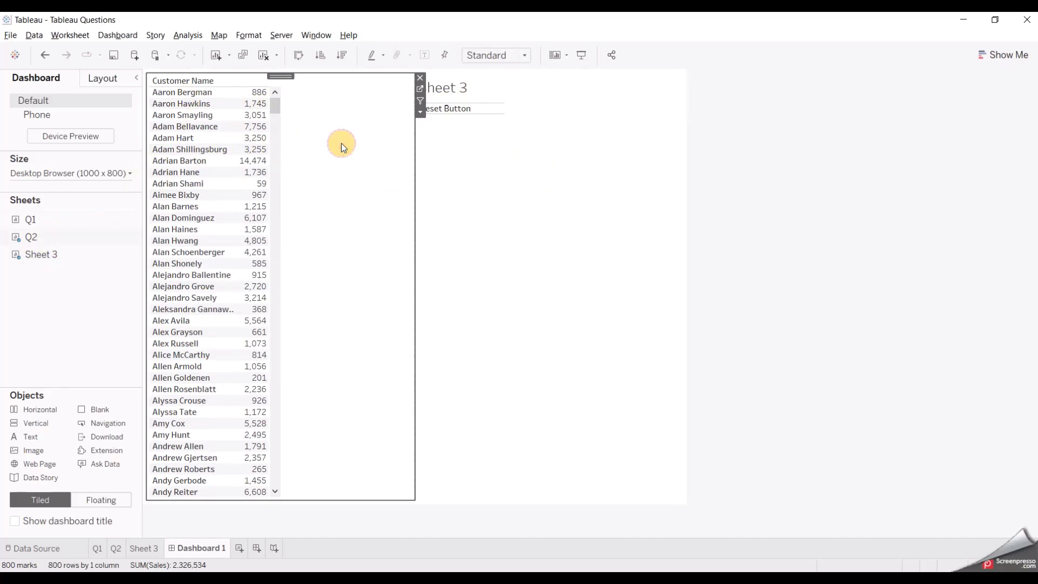
left_click(421, 112)
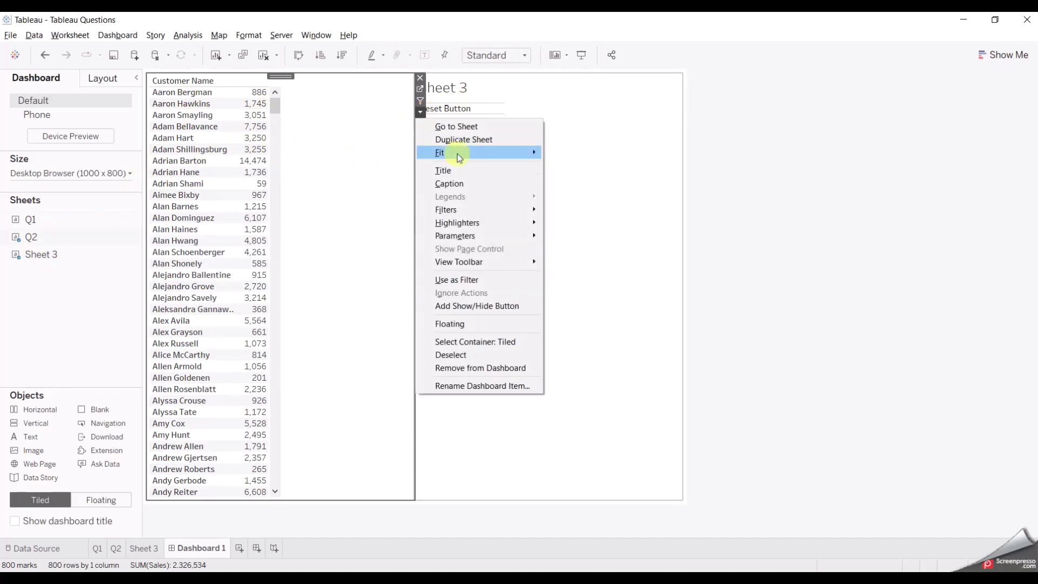
mouse_move(530, 210)
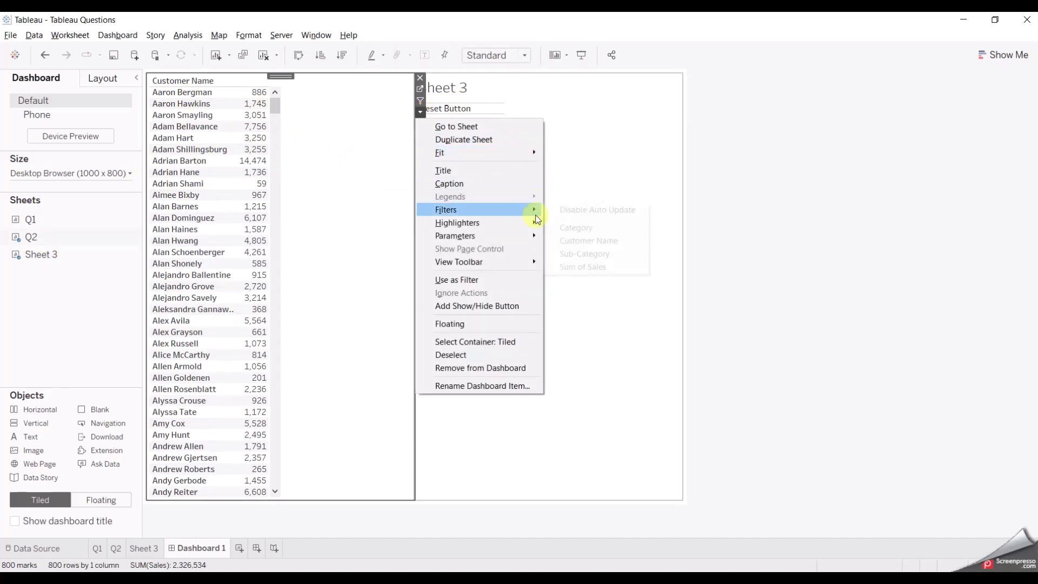
left_click(577, 228)
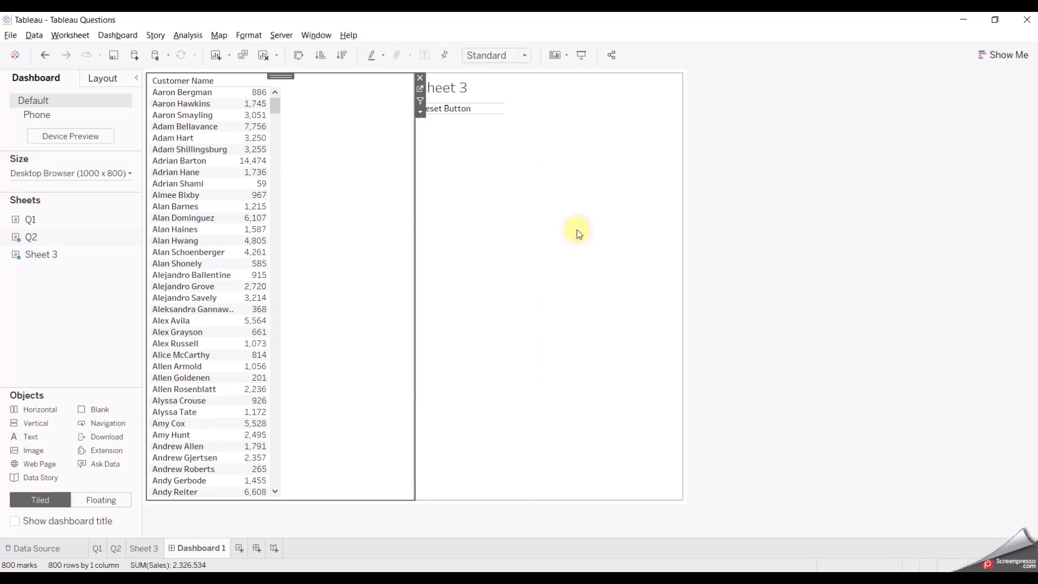
left_click(377, 112)
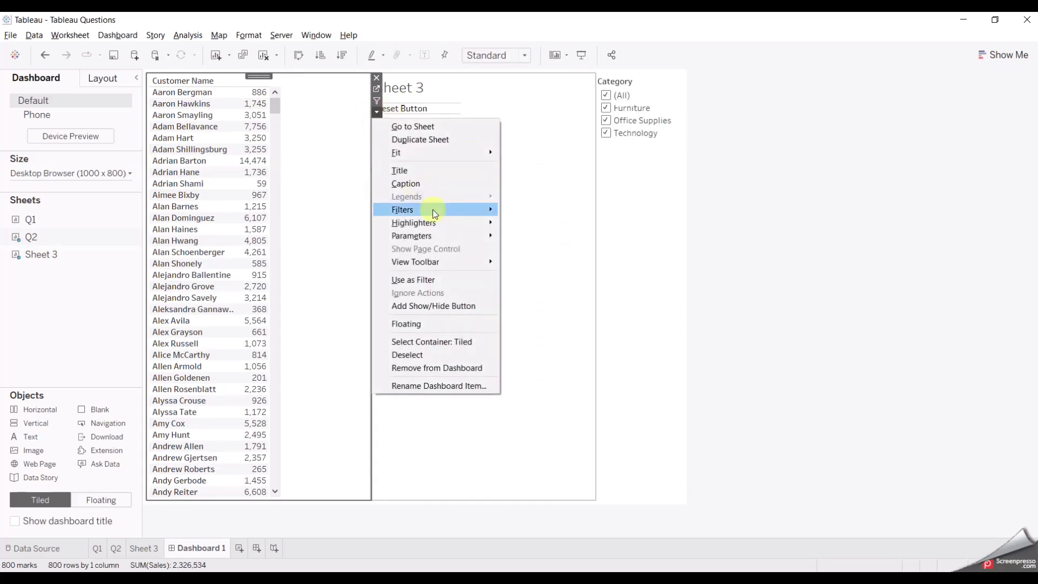
mouse_move(485, 210)
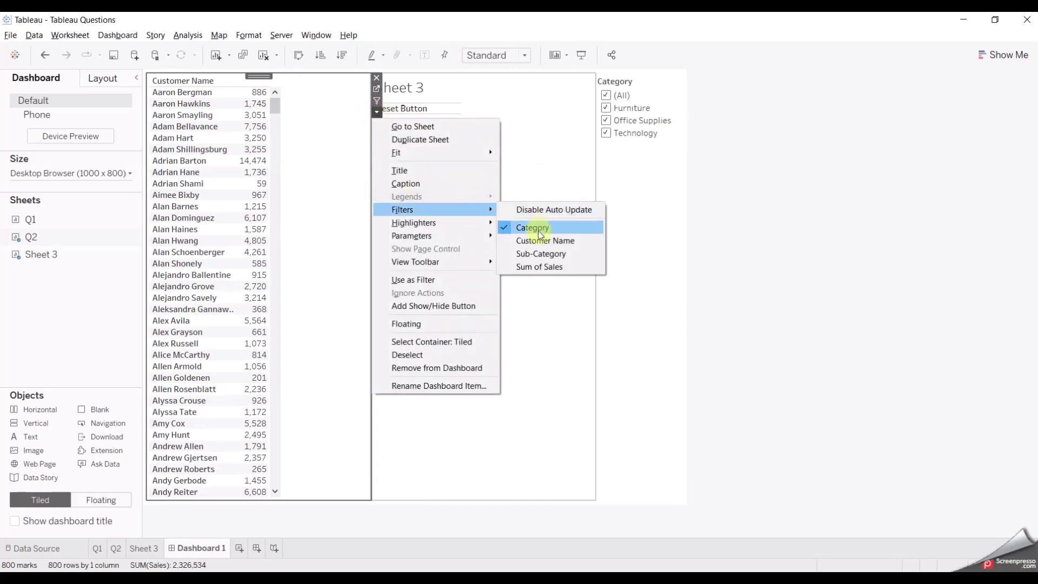
left_click(541, 254)
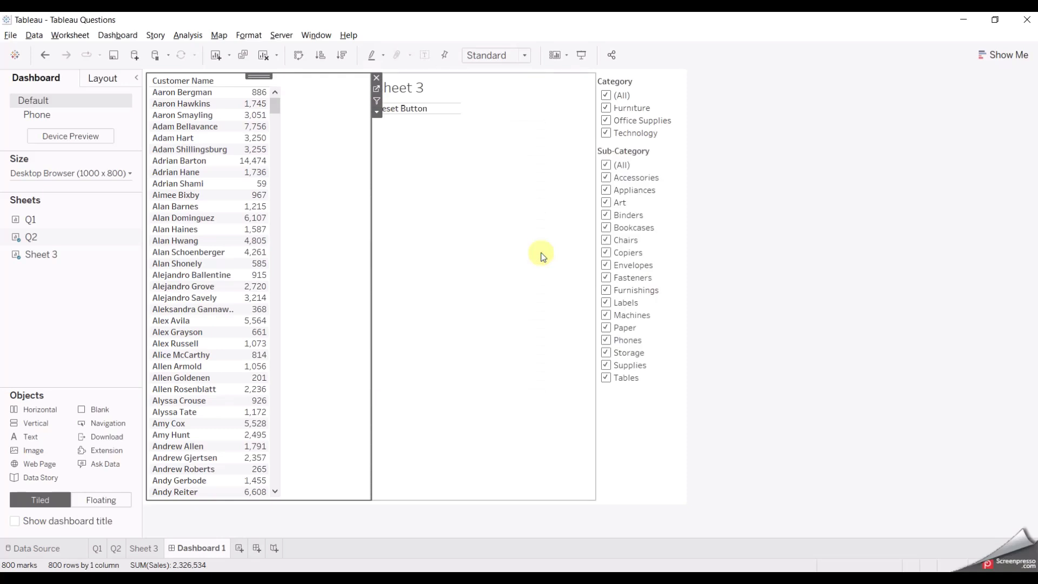
left_click(480, 173)
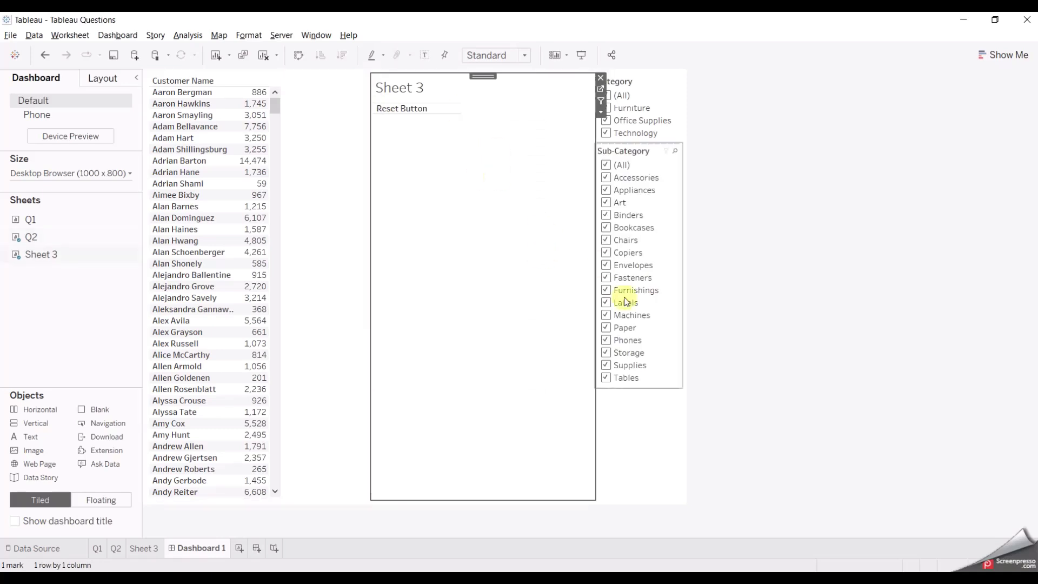
left_click(636, 417)
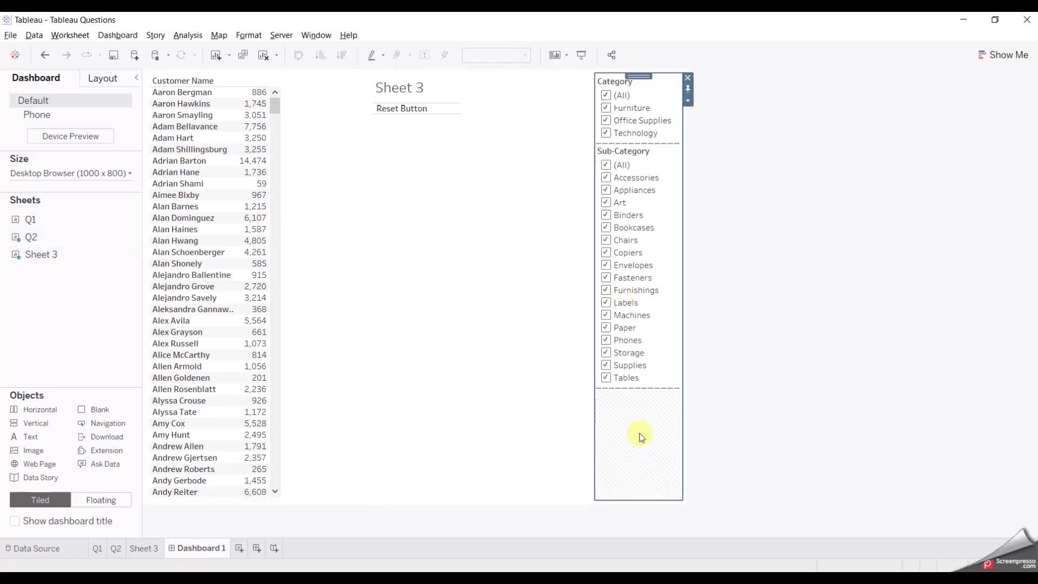
left_click(498, 342)
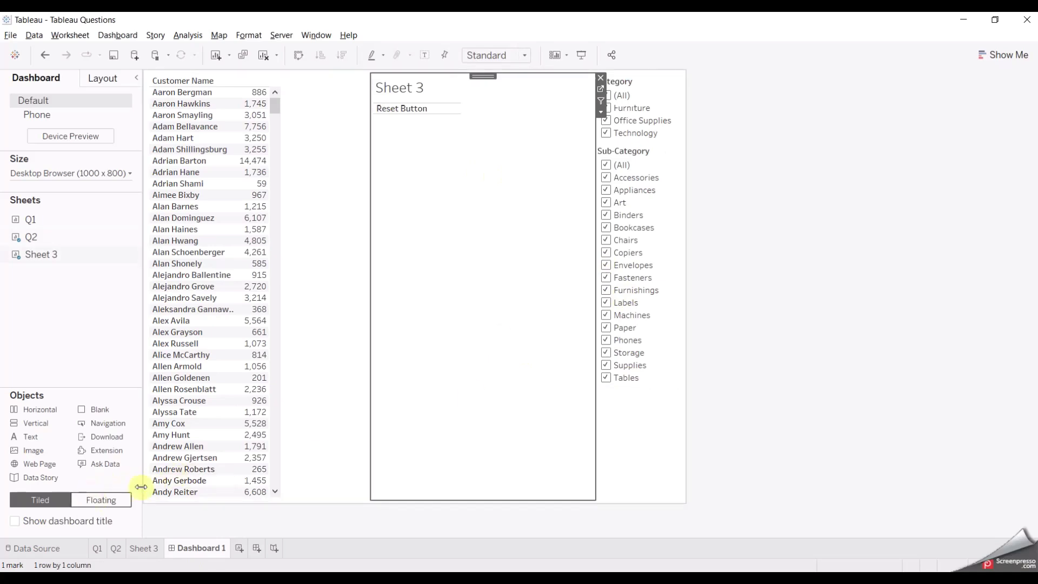
left_click(329, 232)
left_click(436, 232)
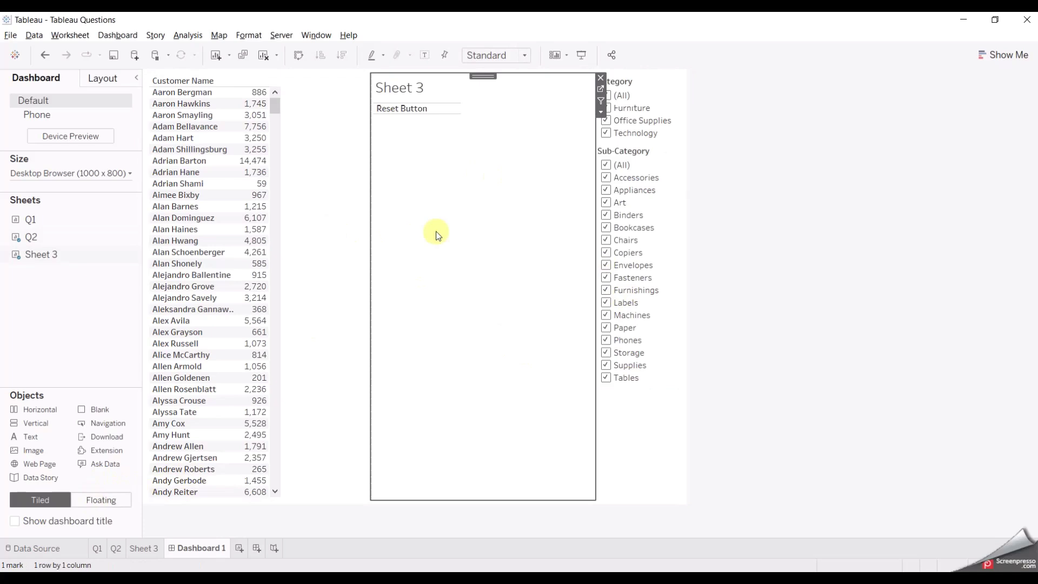
left_click(651, 157)
left_click(658, 86)
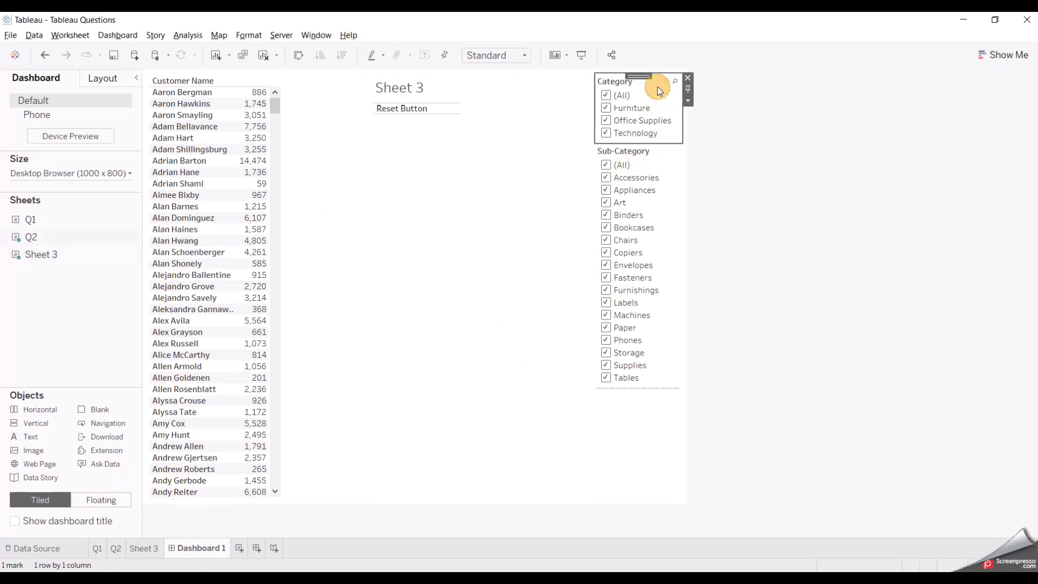
left_click(459, 147)
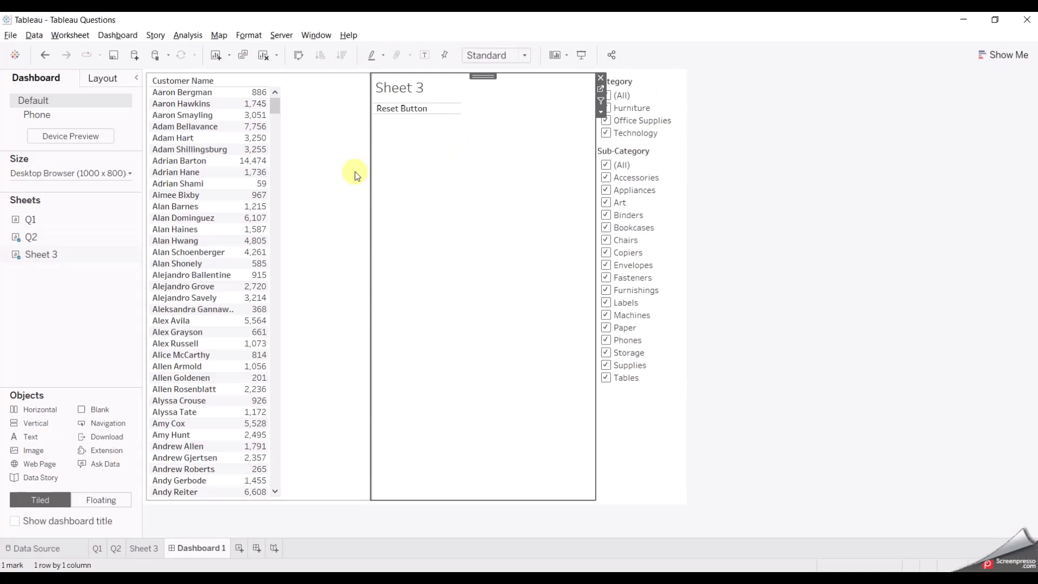
Add a dashboard filter action from Sheet 3 to Q2 that runs on Select and excludes all values when the selection is cleared.
left_click(118, 36)
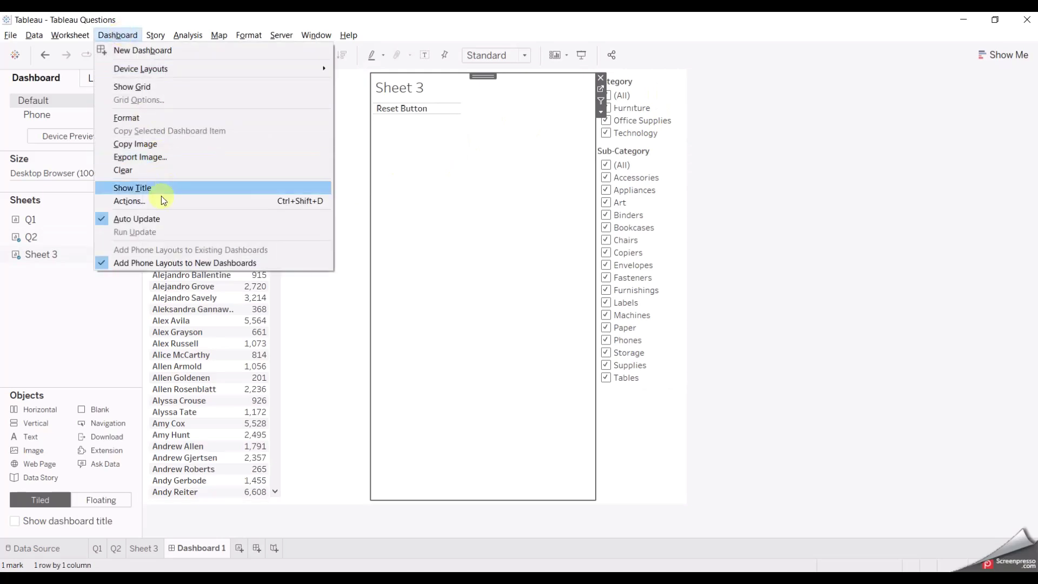
left_click(130, 202)
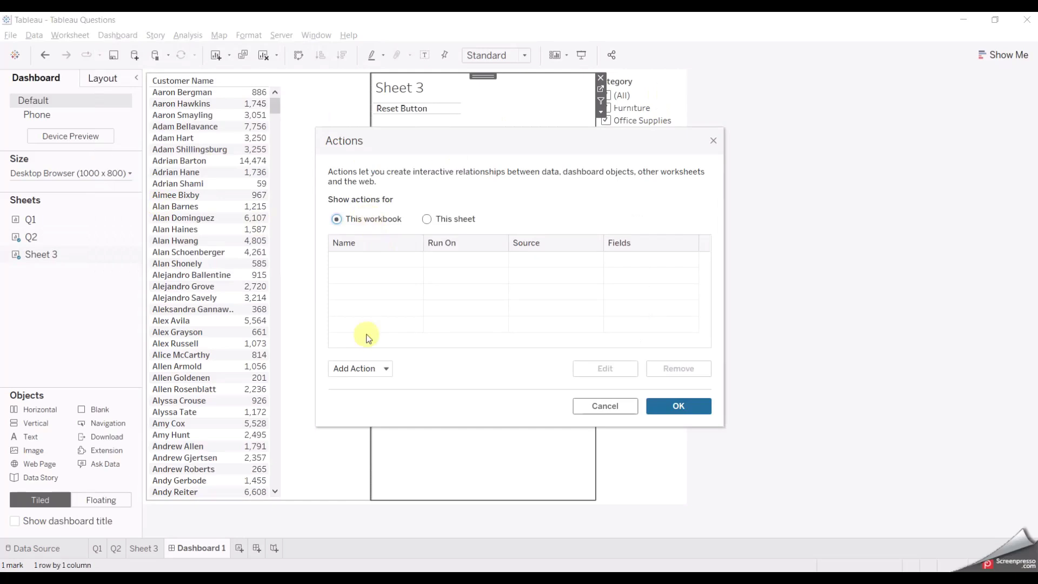
left_click(370, 371)
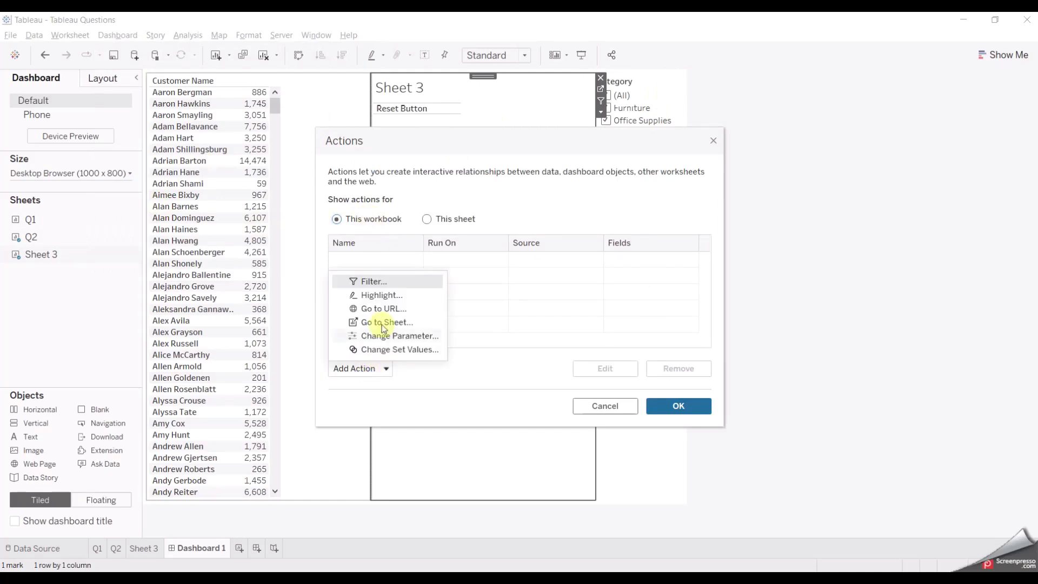
left_click(390, 282)
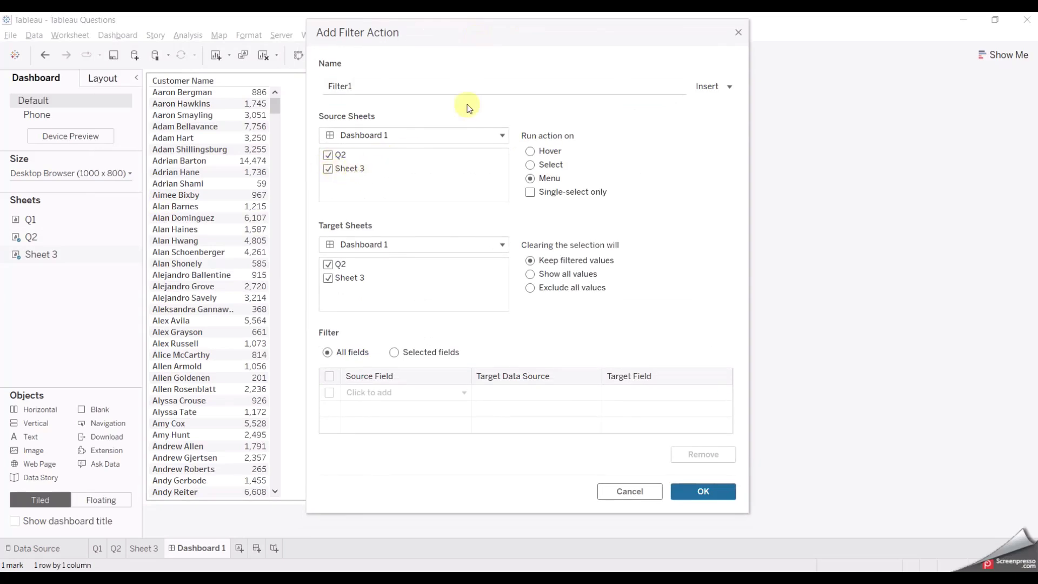
left_click_drag(522, 35, 760, 44)
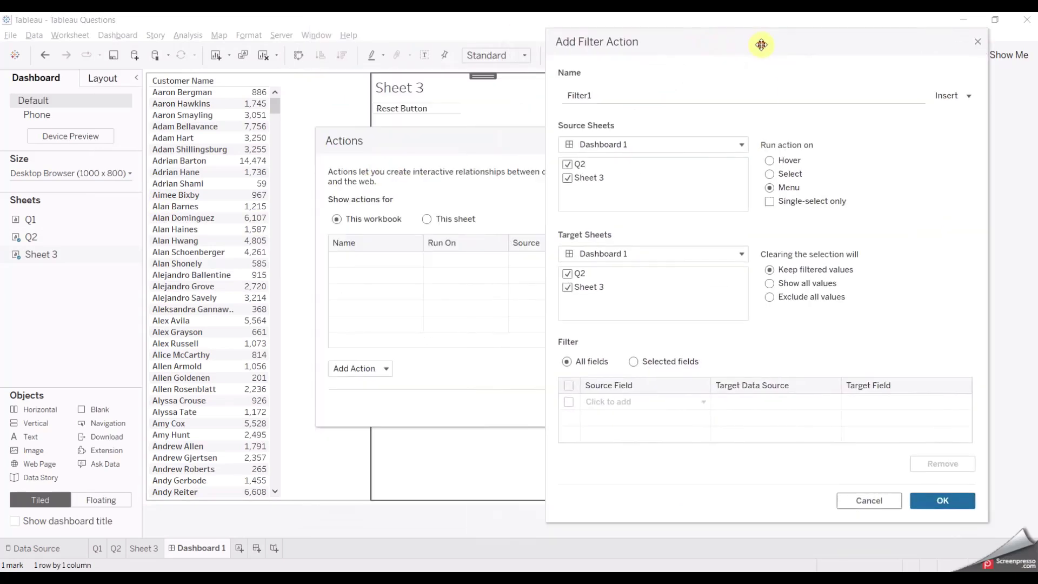
left_click(568, 165)
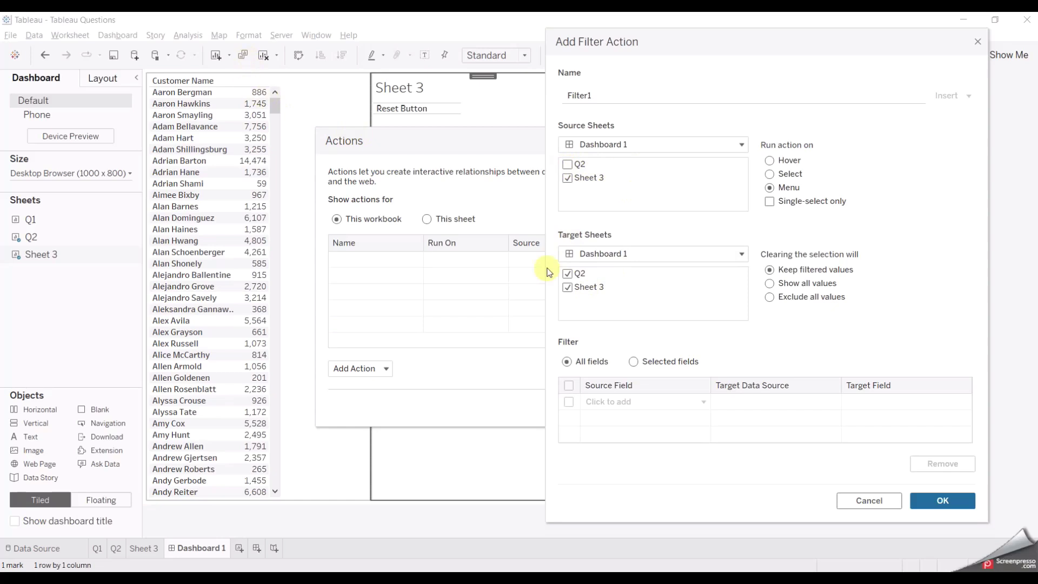
left_click(567, 288)
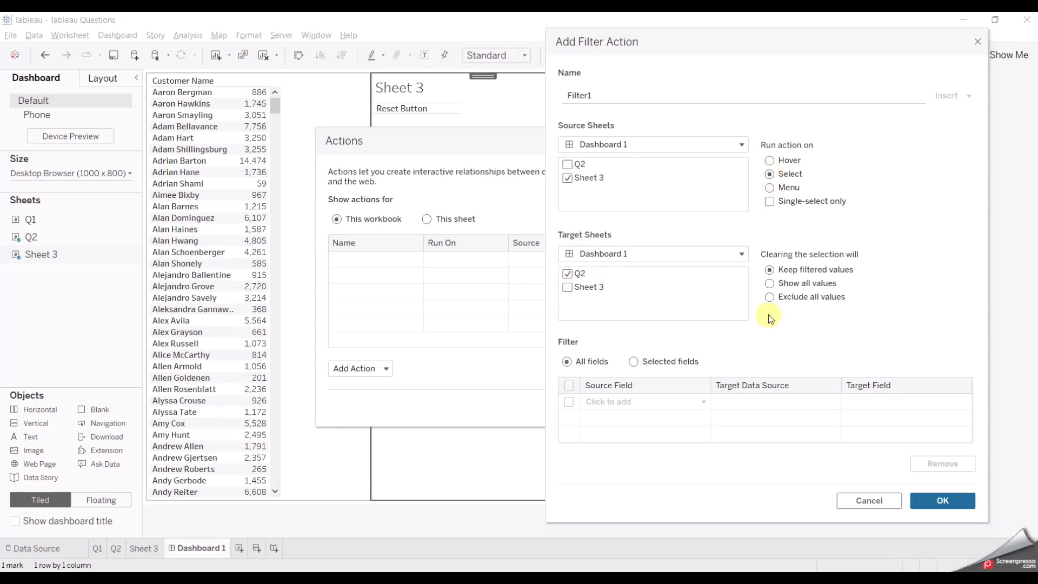
left_click(769, 297)
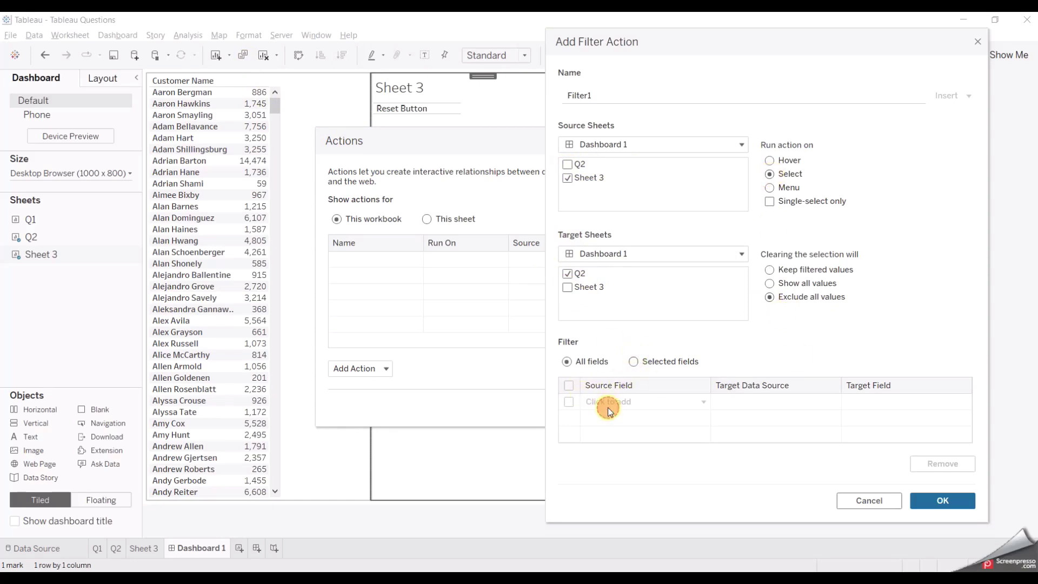
Limit the filter action to the selected fields Category and Sub-Category and save the dashboard actions.
left_click(635, 363)
left_click(634, 408)
type("cate")
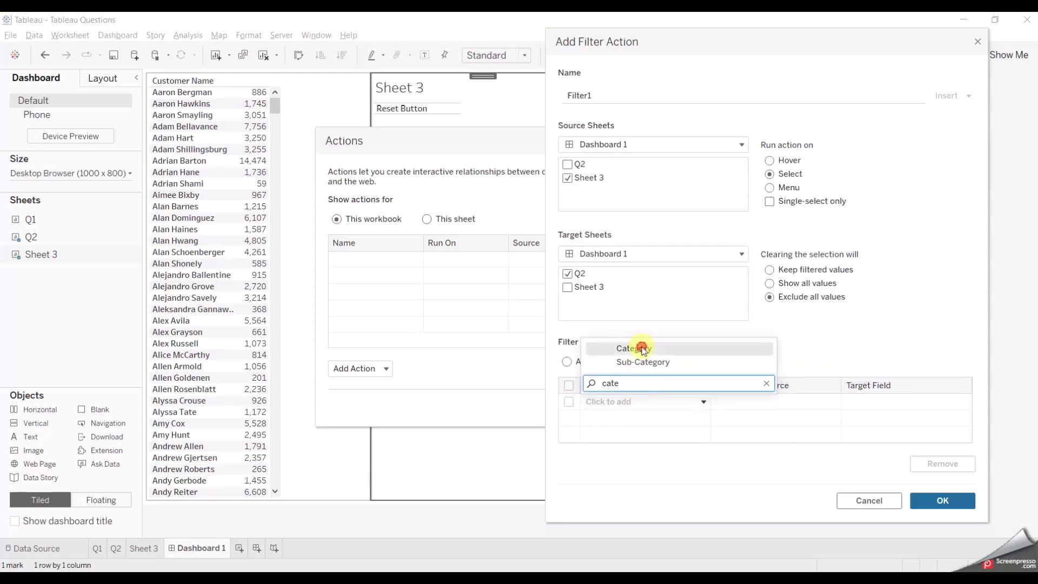
left_click(643, 350)
left_click(613, 420)
type("sub")
left_click(639, 379)
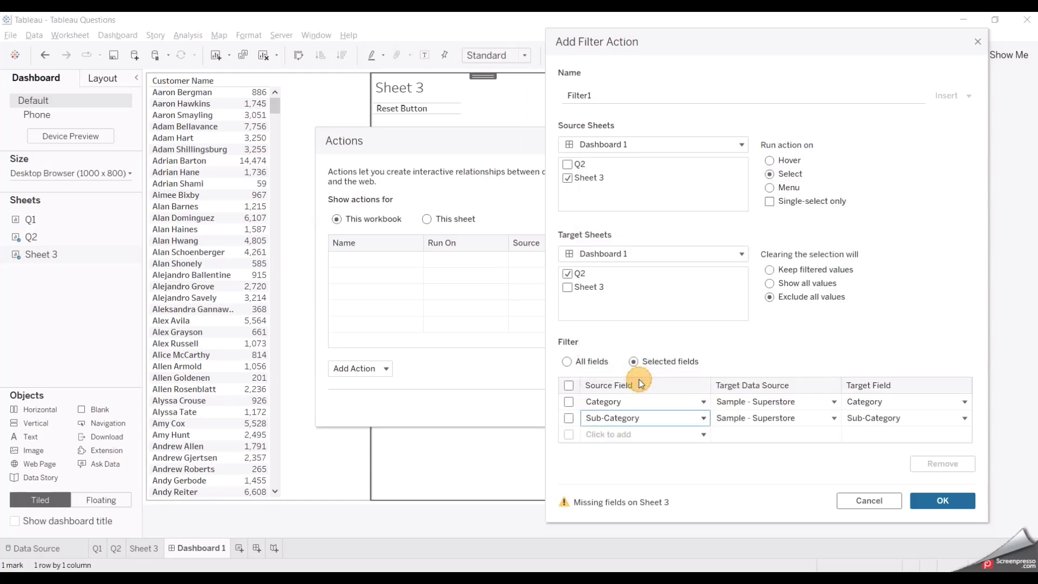
left_click(934, 500)
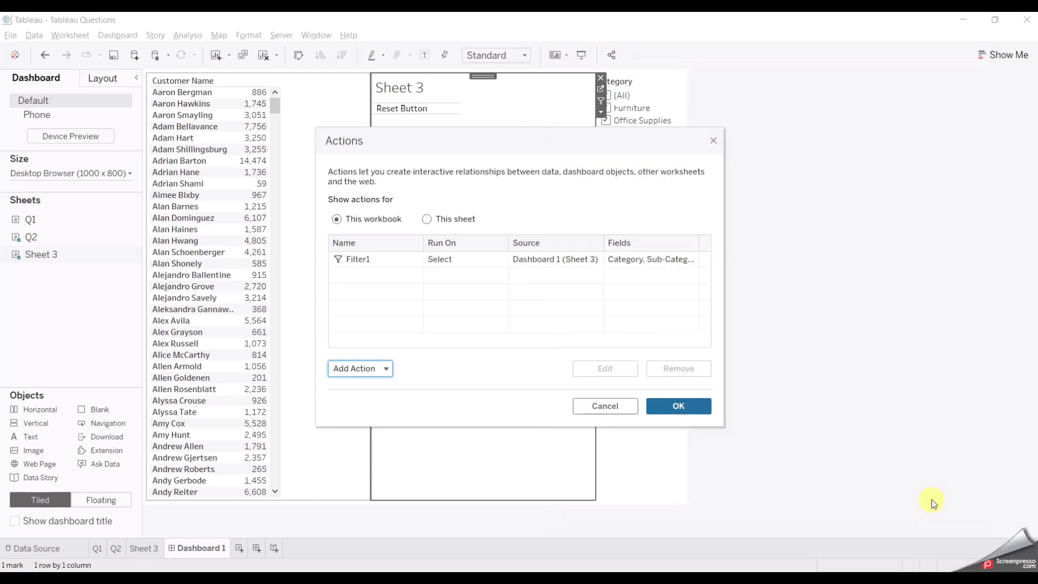
left_click(679, 406)
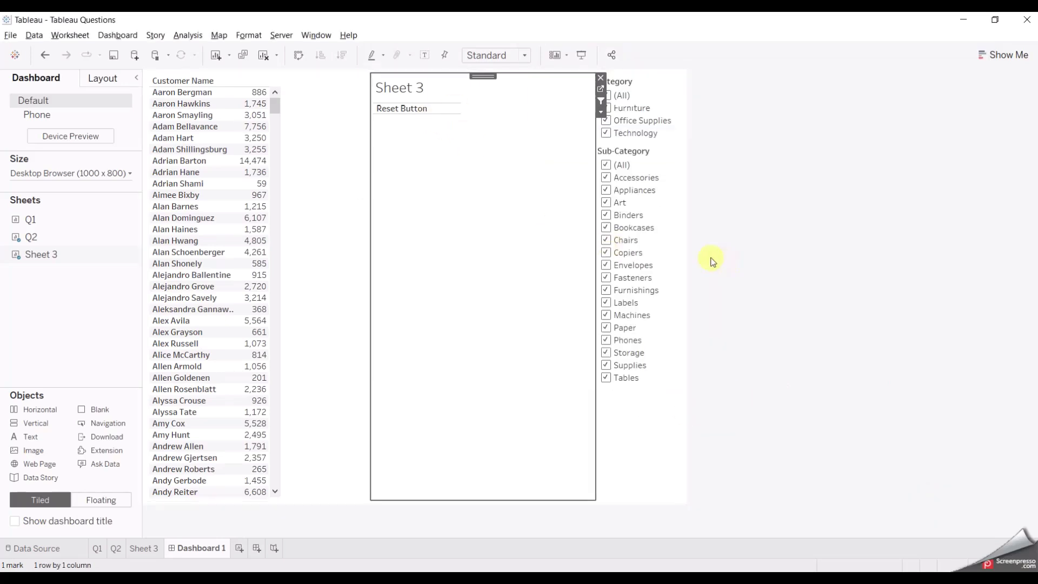
Exclude Art, Binders, Bookcases, Chairs and the Office Supplies category, and test resetting the filters with the Reset Button.
left_click(606, 203)
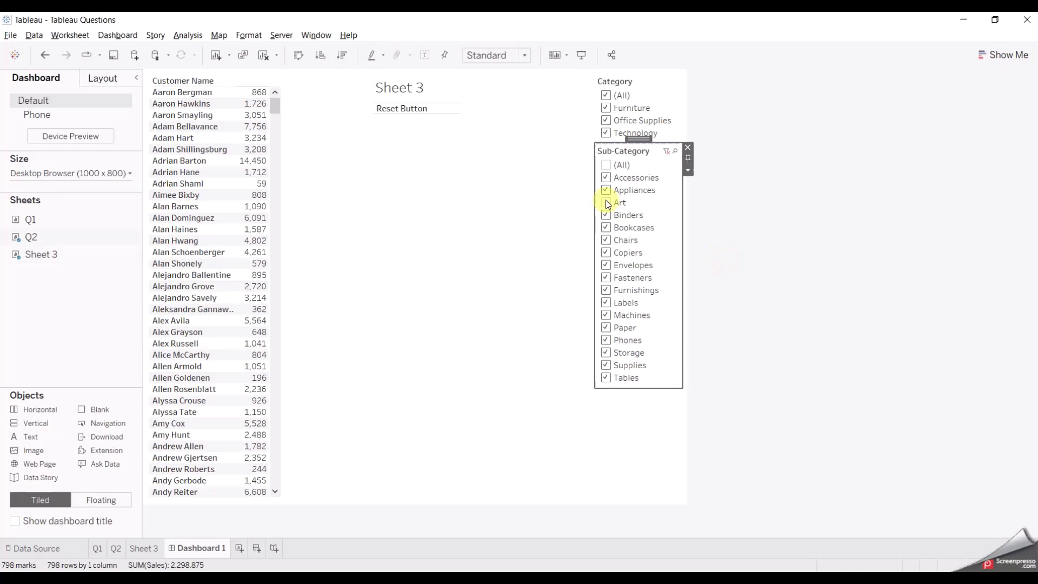
left_click(606, 214)
left_click(605, 229)
left_click(606, 240)
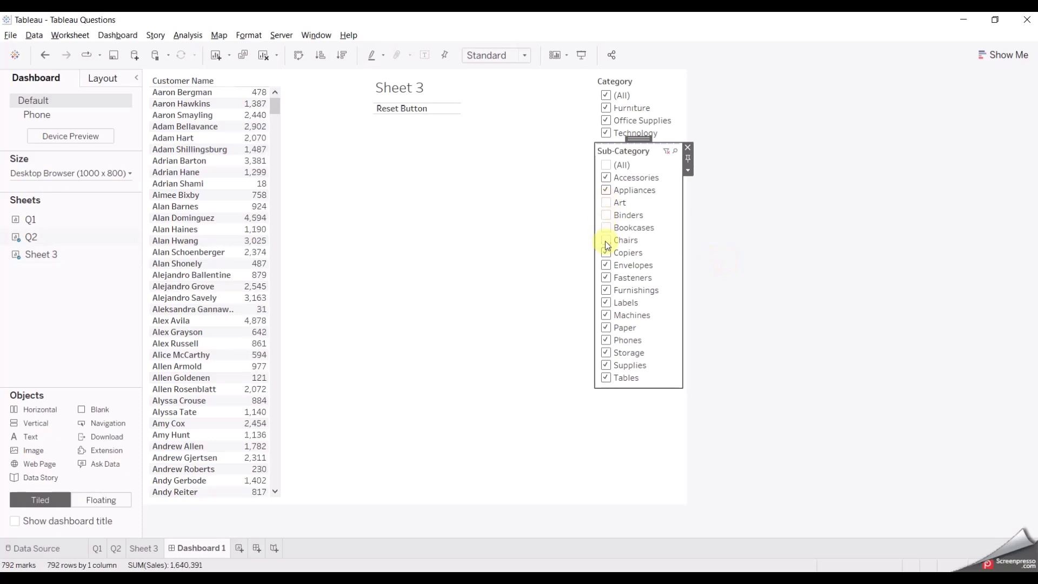
left_click(606, 120)
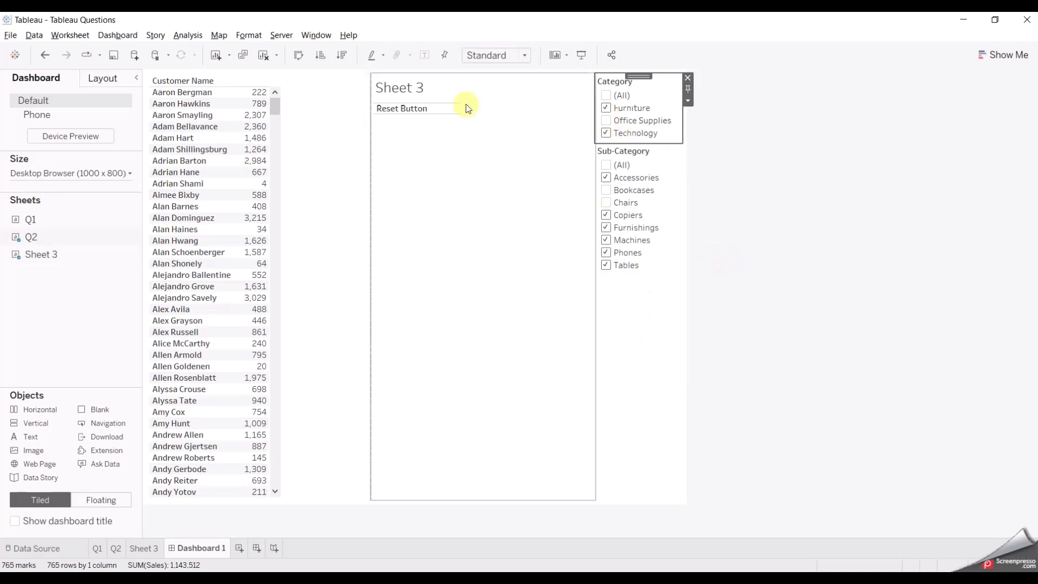
left_click(411, 108)
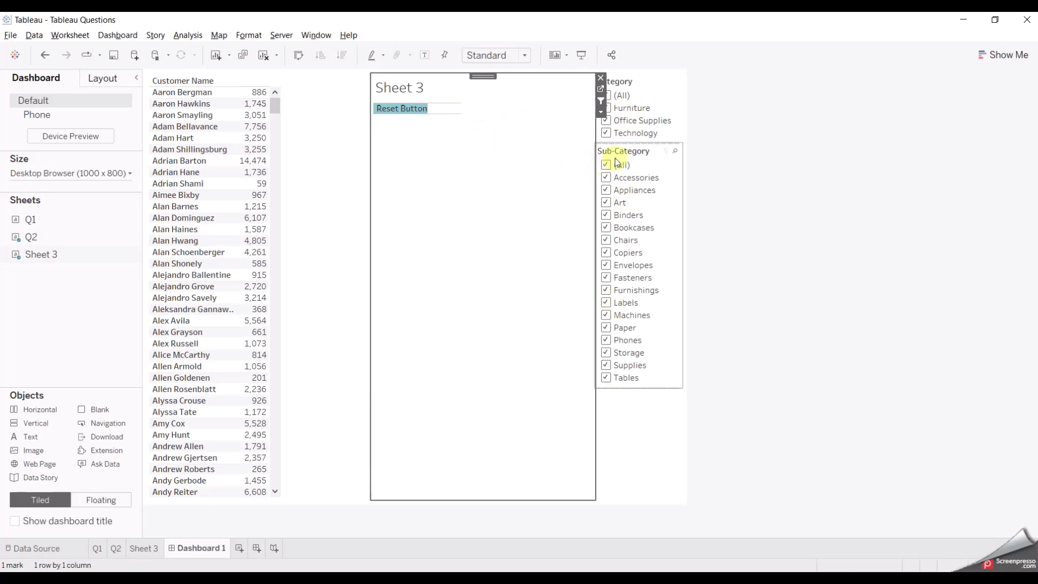
Exclude the Furniture and Office Supplies categories, reset the filters again with the Reset Button, and deselect the dashboard items.
left_click(613, 97)
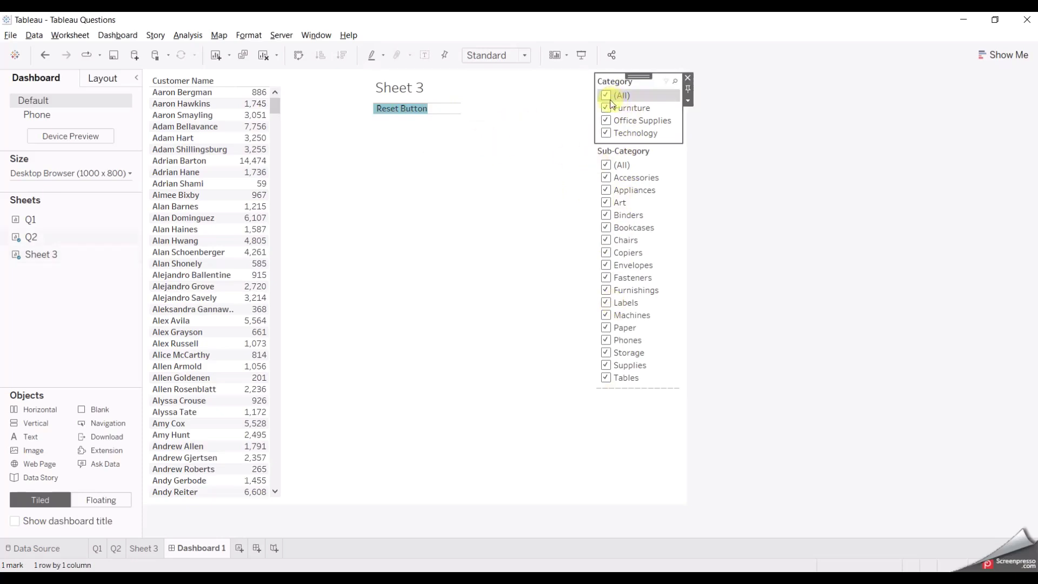
left_click(607, 109)
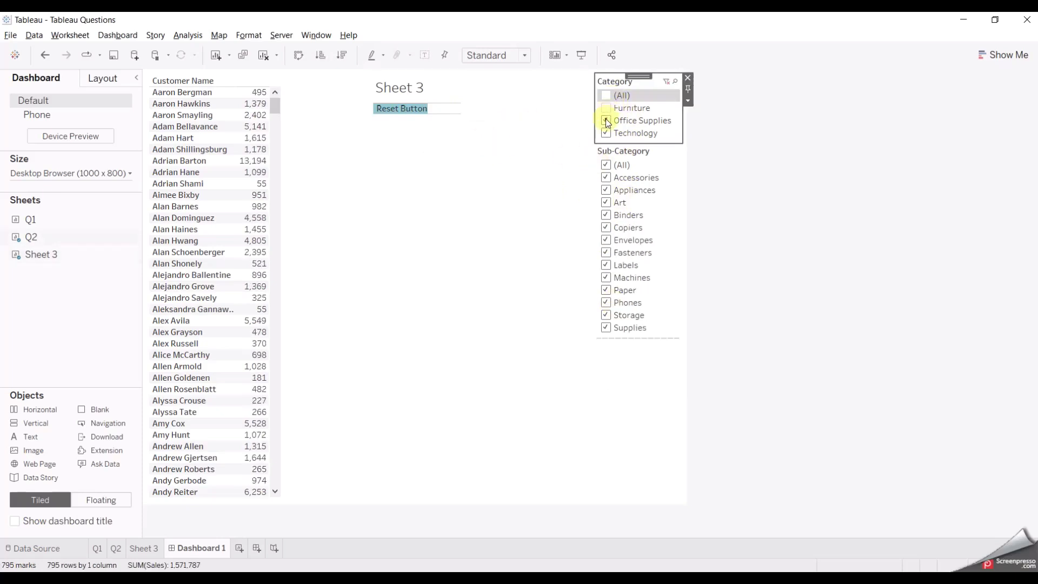
left_click(606, 120)
left_click(483, 160)
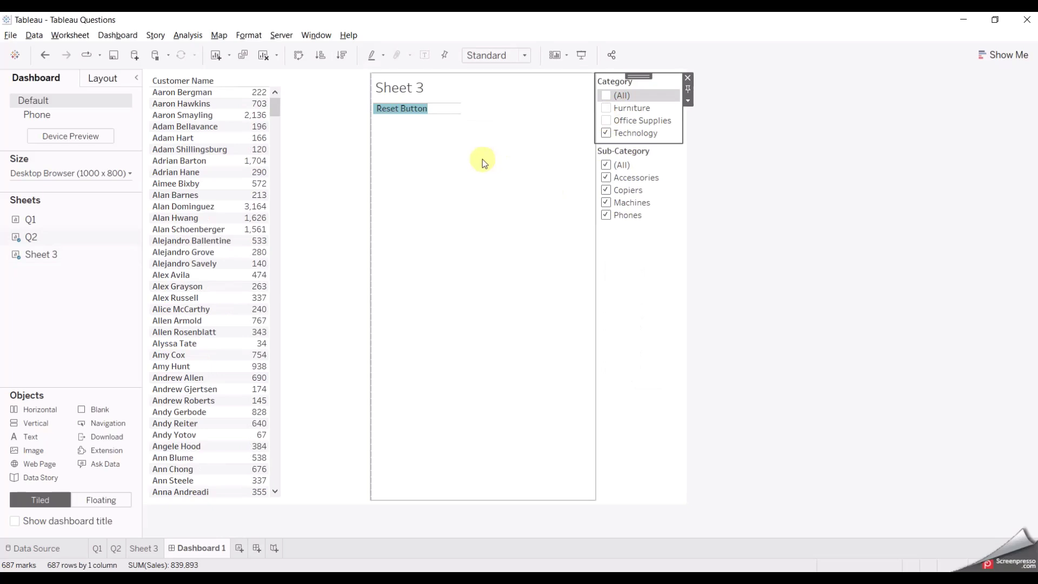
left_click(416, 109)
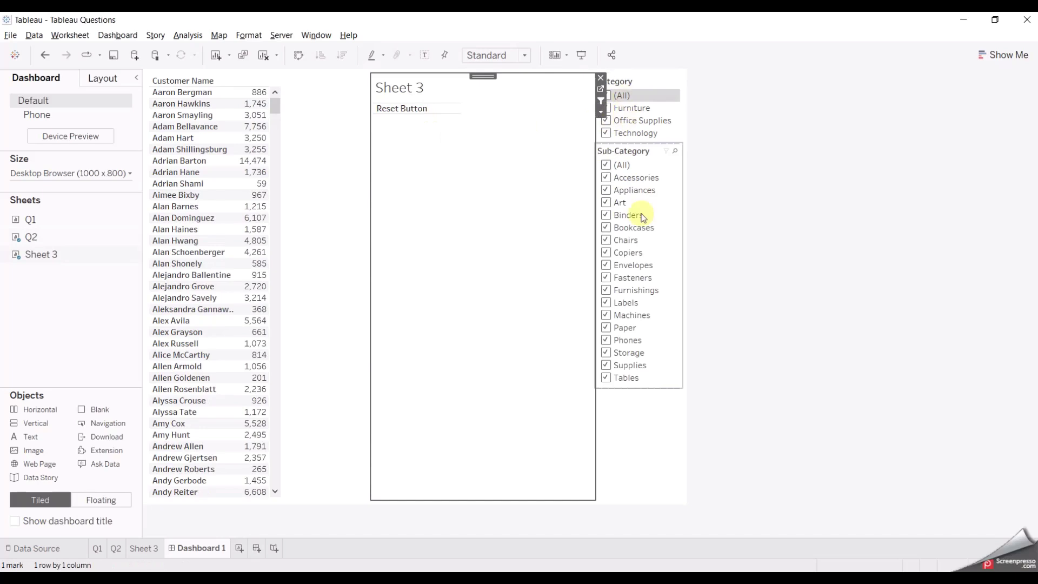
left_click(649, 422)
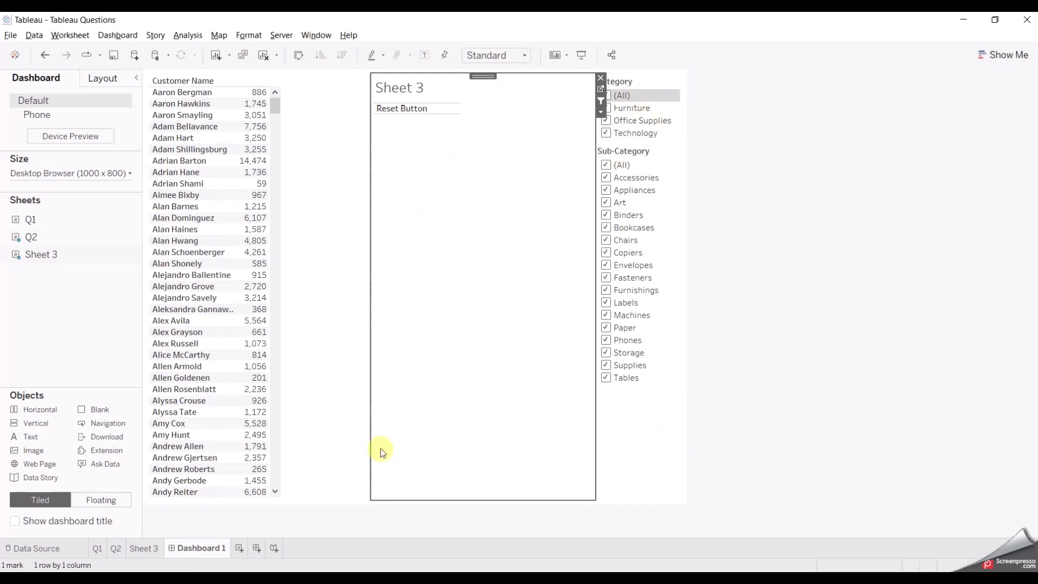
left_click(279, 525)
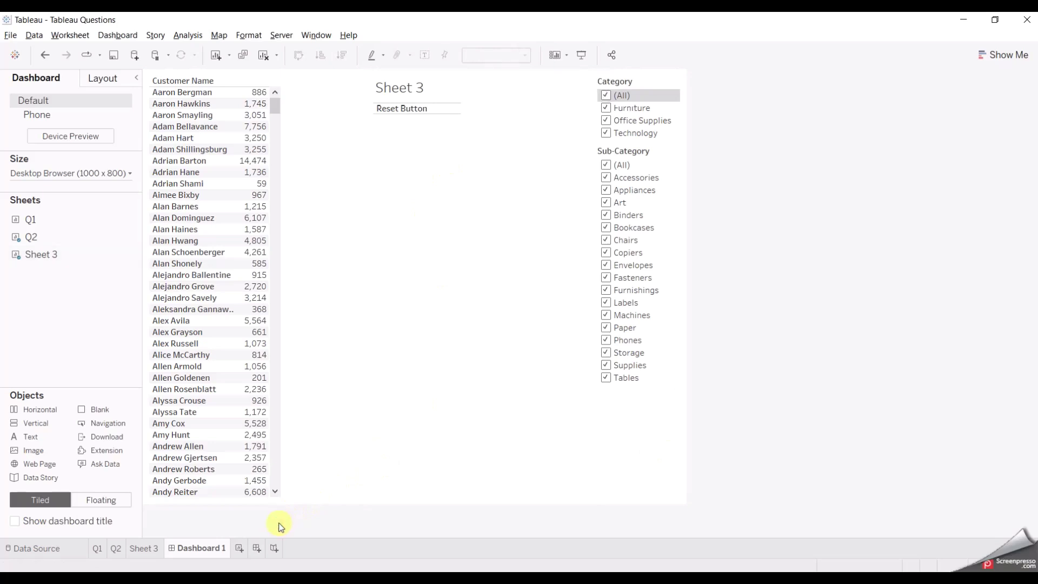